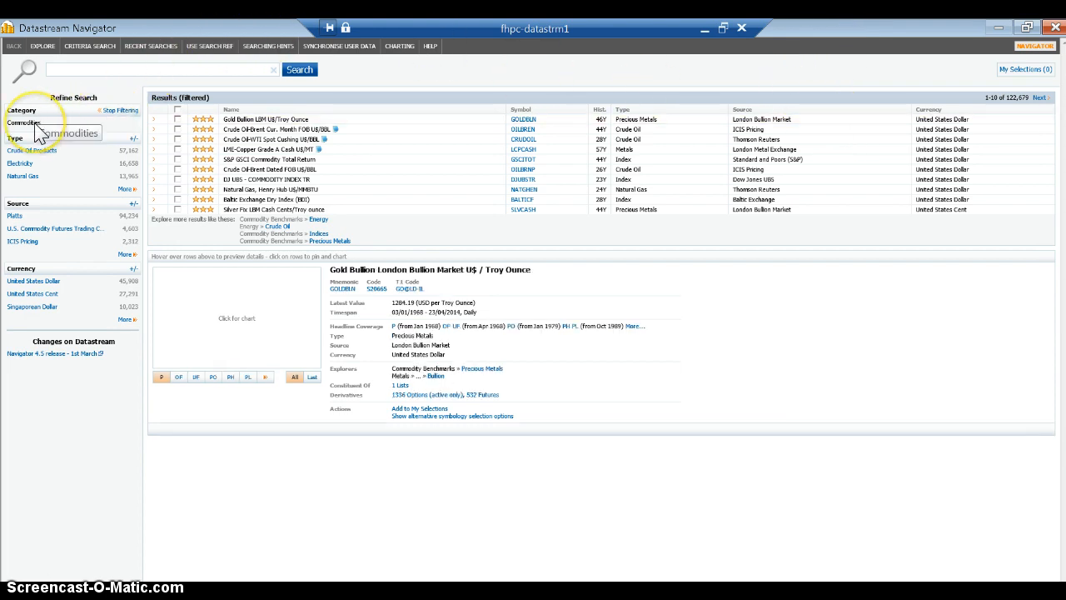
# Step: Clear the Commodities filter, choose the Equity Indices category, and search it for ftse100
pyautogui.click(274, 72)
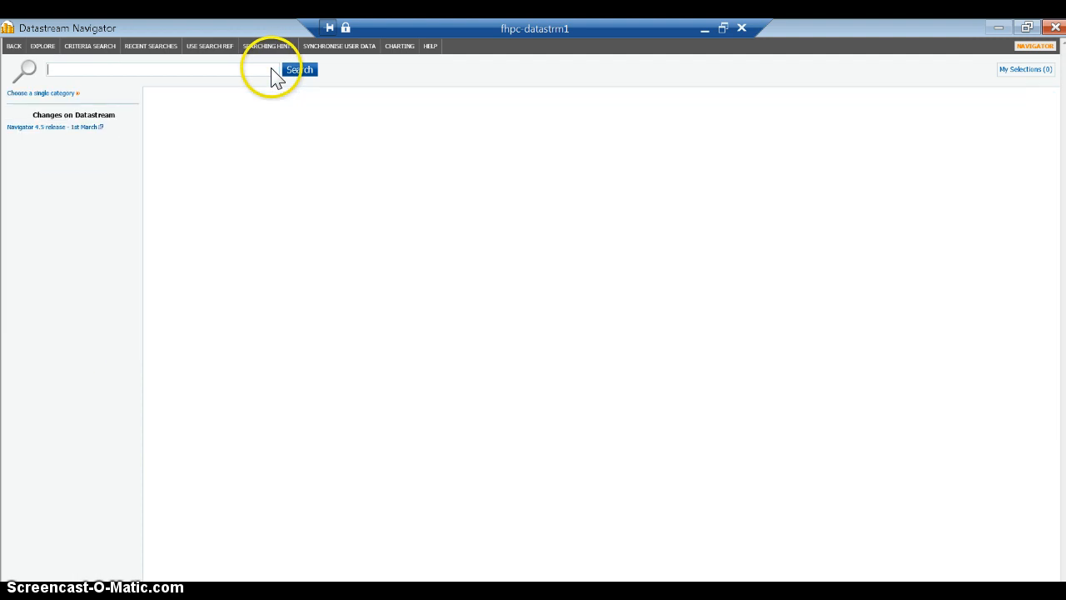
pyautogui.click(39, 94)
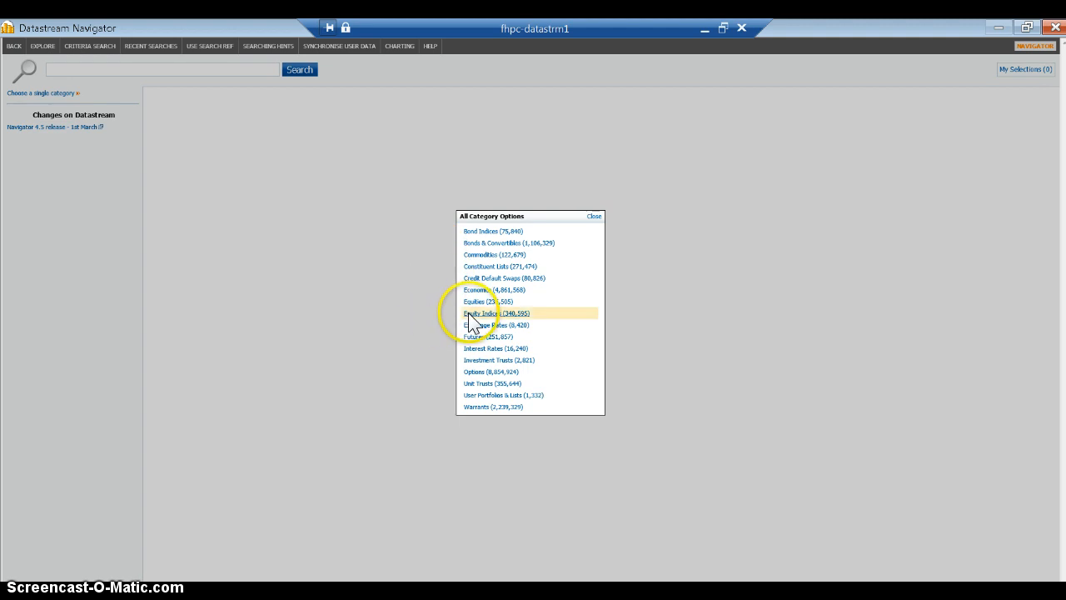
pyautogui.click(470, 313)
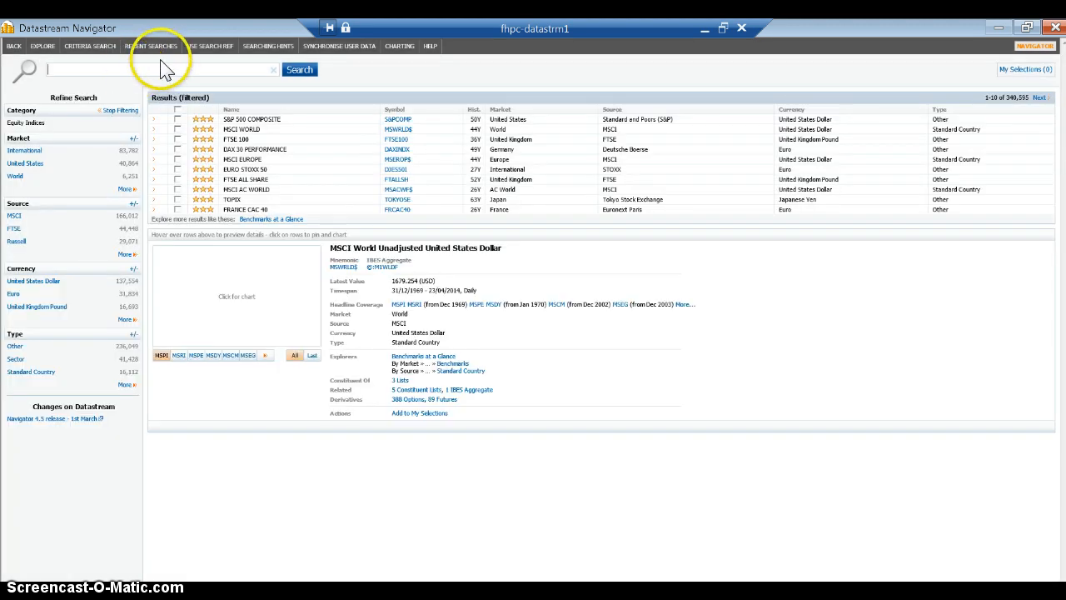
pyautogui.write('ftse100')
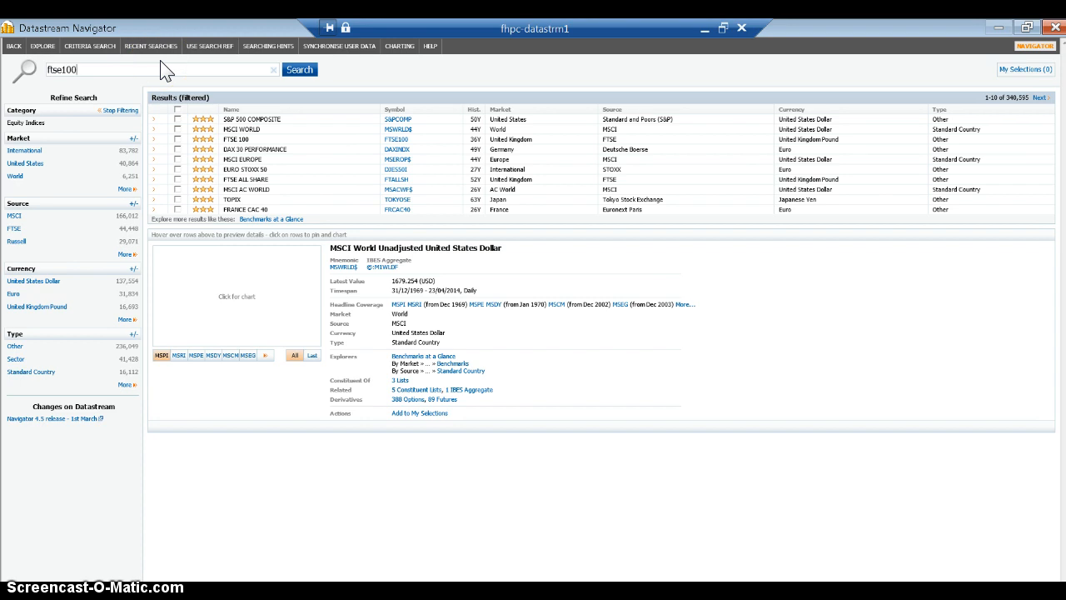
pyautogui.click(298, 70)
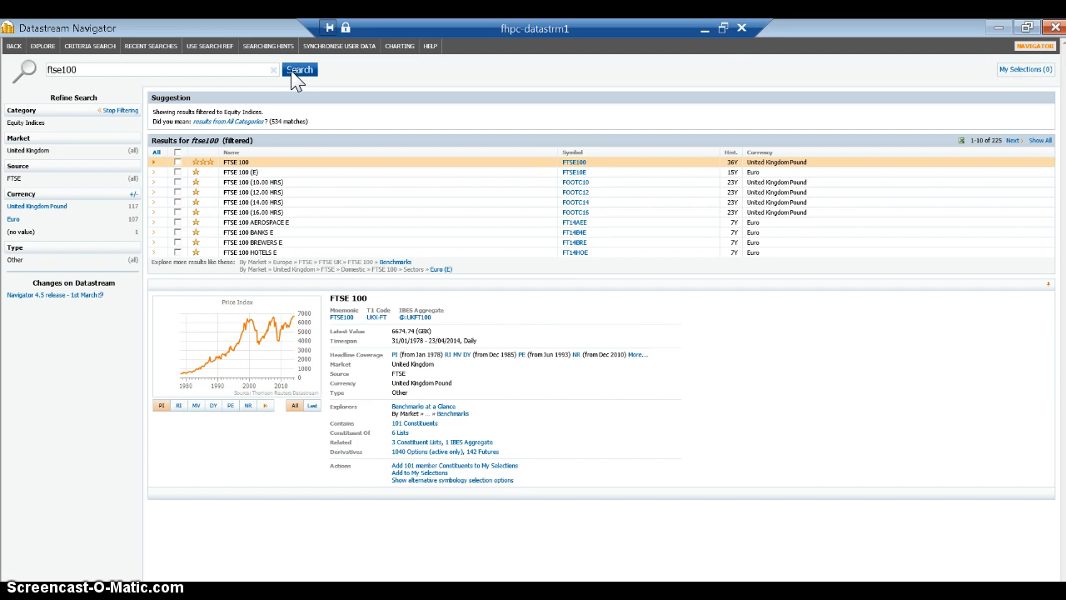
# Step: Select the main FTSE 100 index from the results and return it to the Time Series Request
pyautogui.click(243, 167)
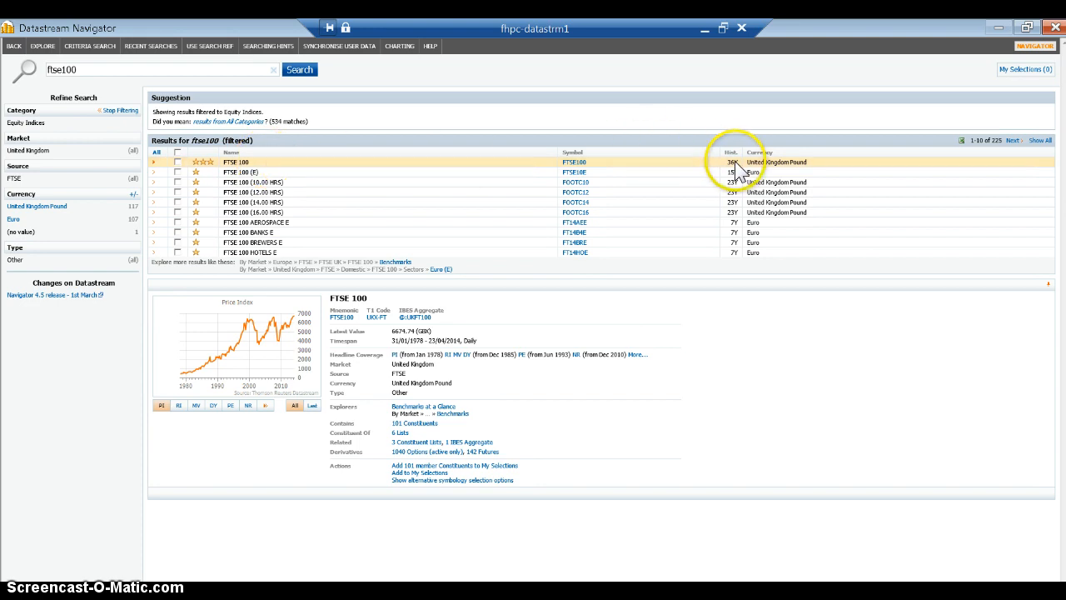
pyautogui.moveTo(737, 173)
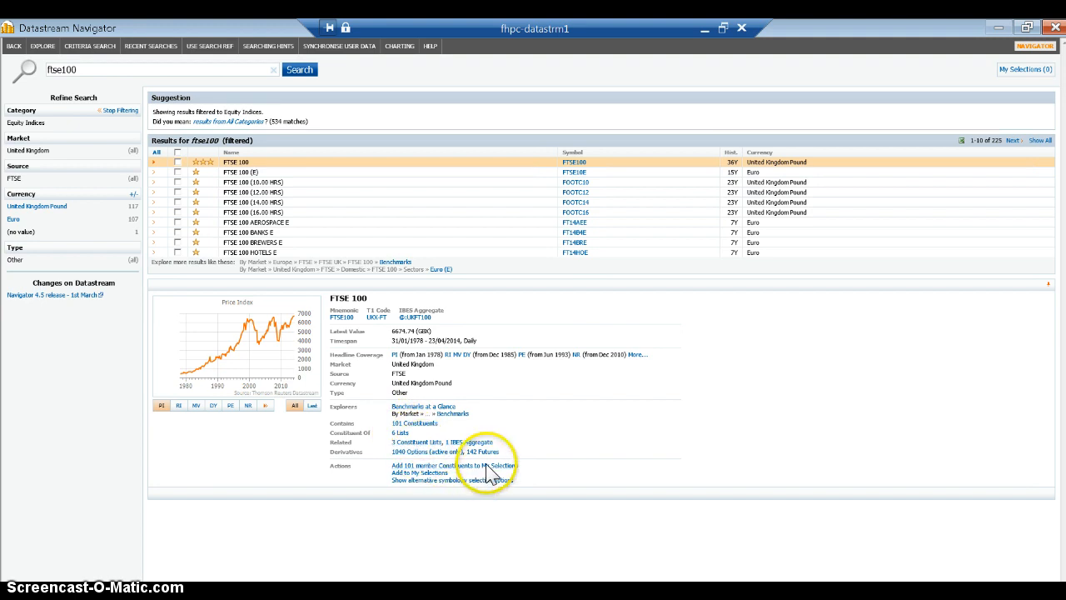
pyautogui.click(350, 383)
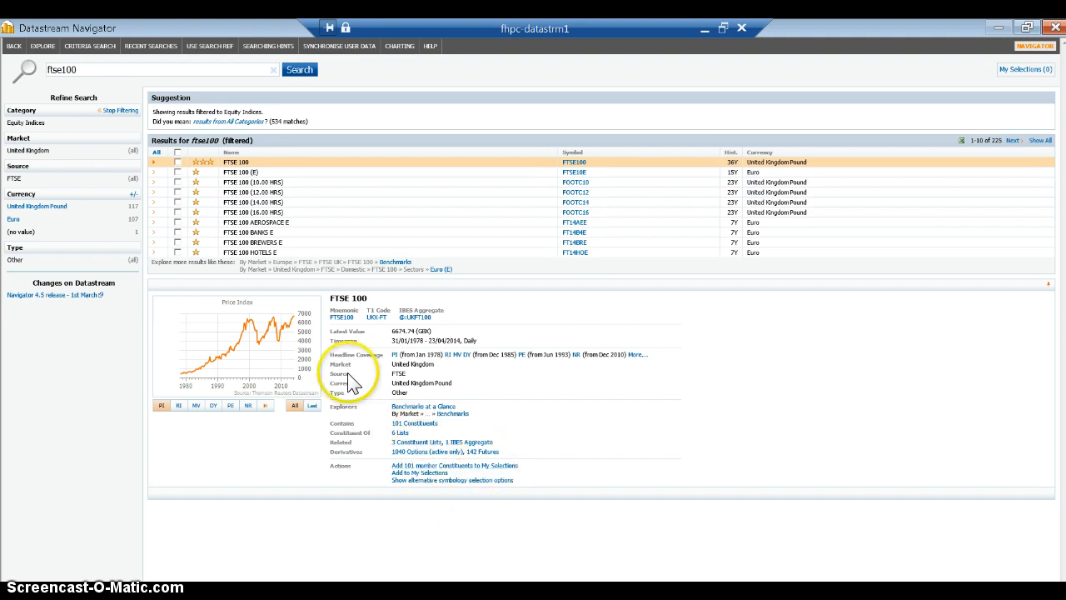
pyautogui.click(176, 162)
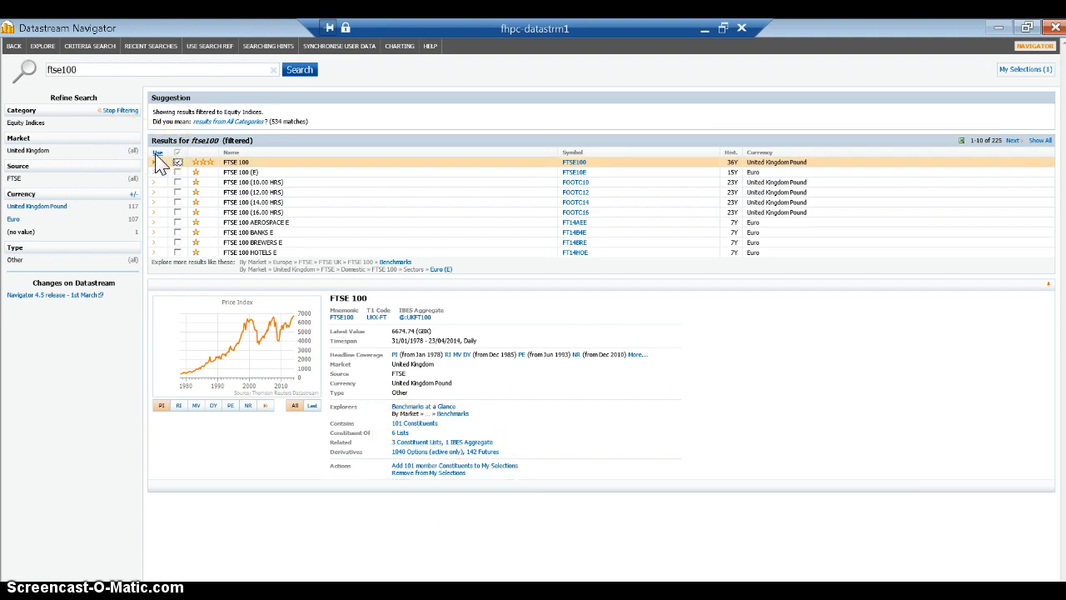
pyautogui.click(157, 153)
pyautogui.click(233, 160)
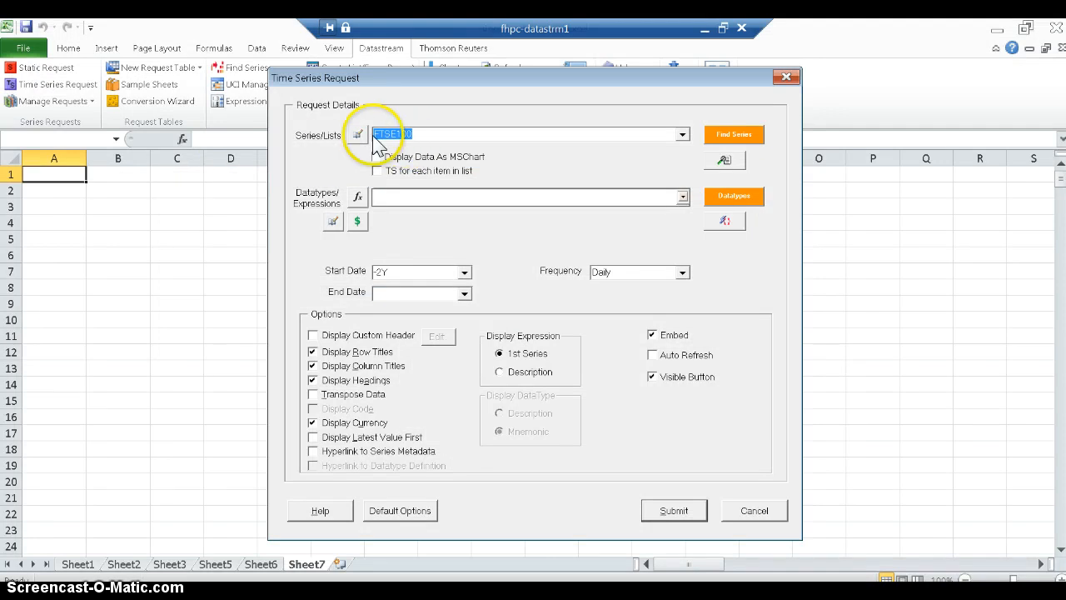
# Step: Change the series code to the constituent list LFTSE100 and enable a time series for each item in the list
pyautogui.click(418, 137)
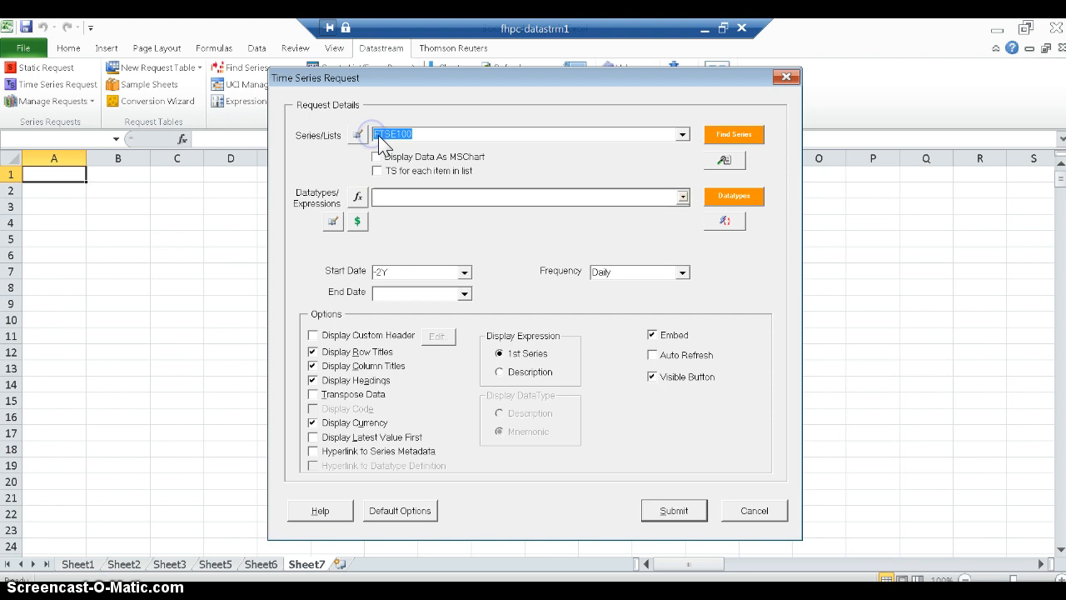
pyautogui.click(379, 136)
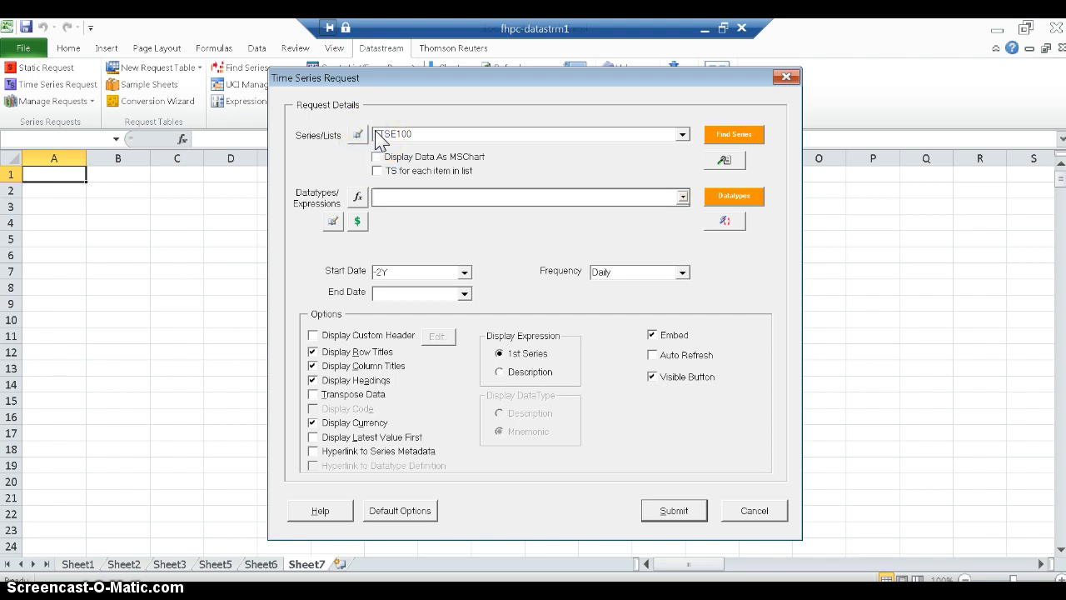
pyautogui.click(410, 135)
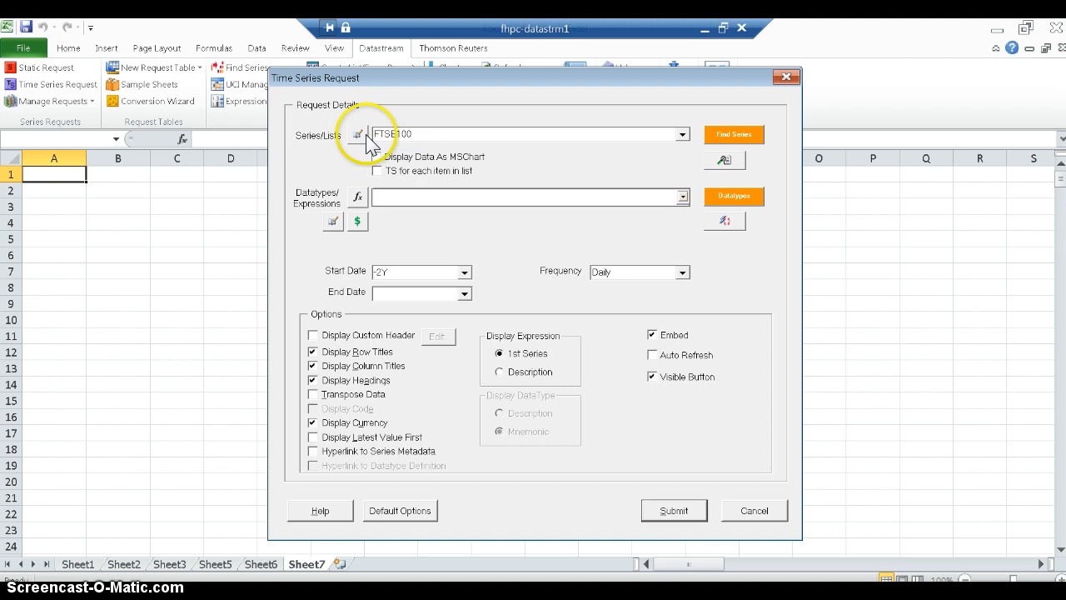
pyautogui.click(374, 132)
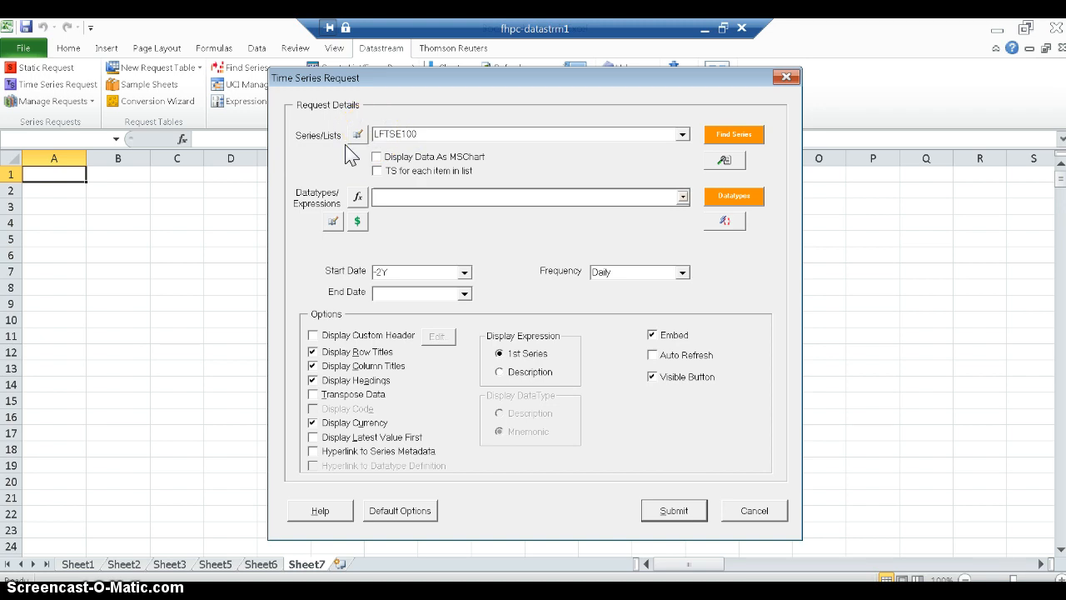
pyautogui.click(373, 133)
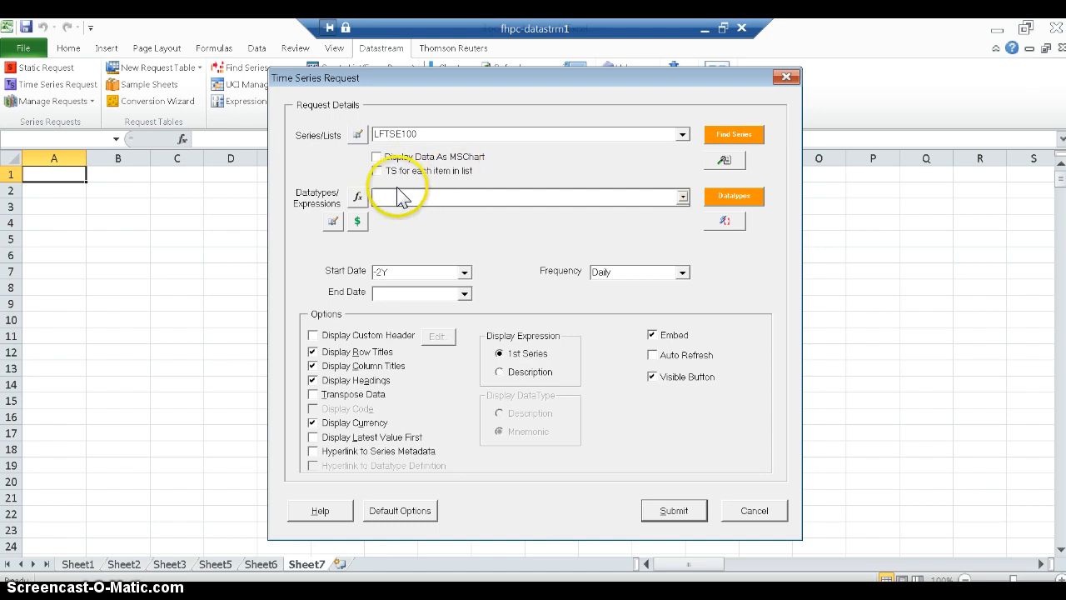
pyautogui.click(378, 171)
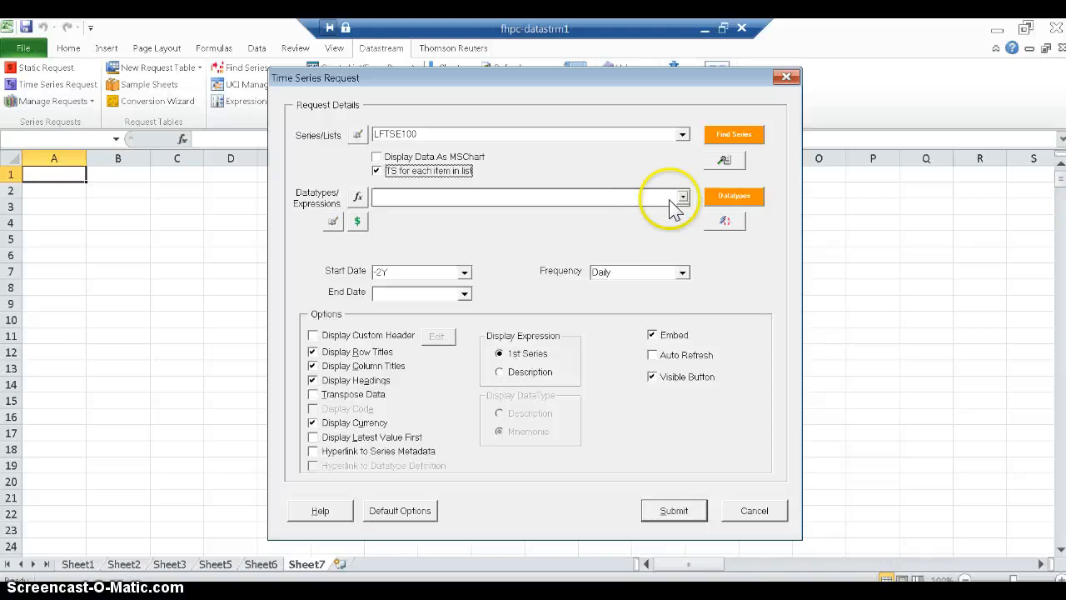
# Step: Open the datatype search, reset it to the Equity Indices category, and search for market value
pyautogui.click(722, 193)
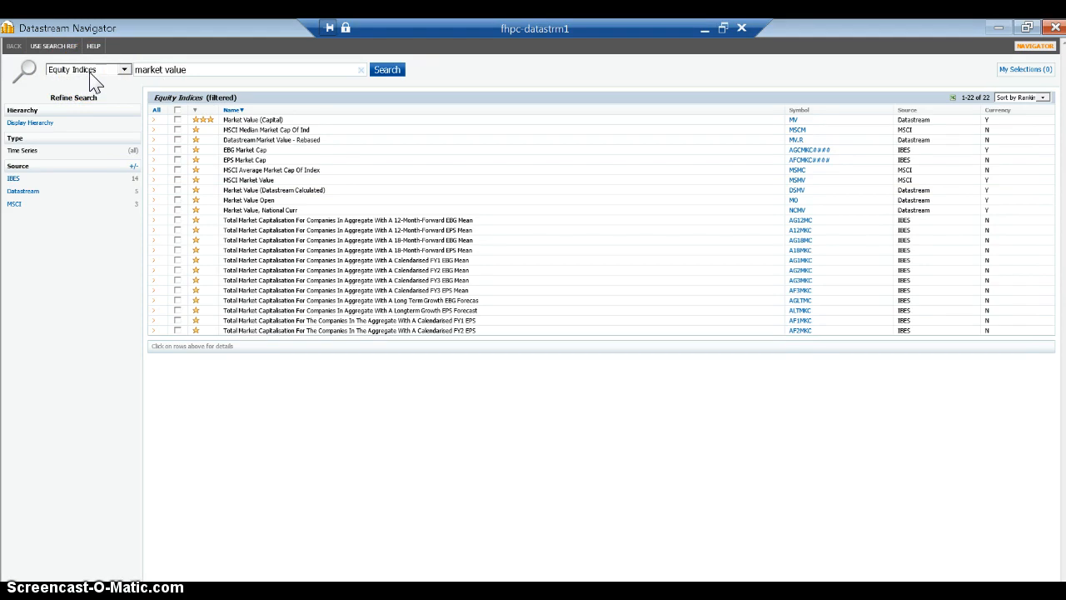
pyautogui.click(360, 70)
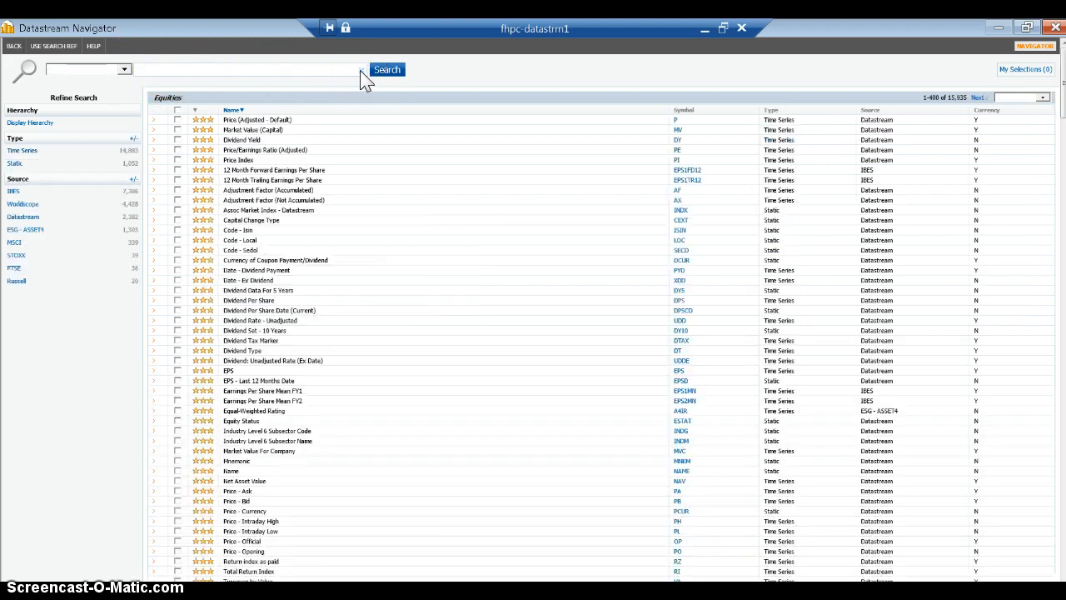
pyautogui.click(127, 70)
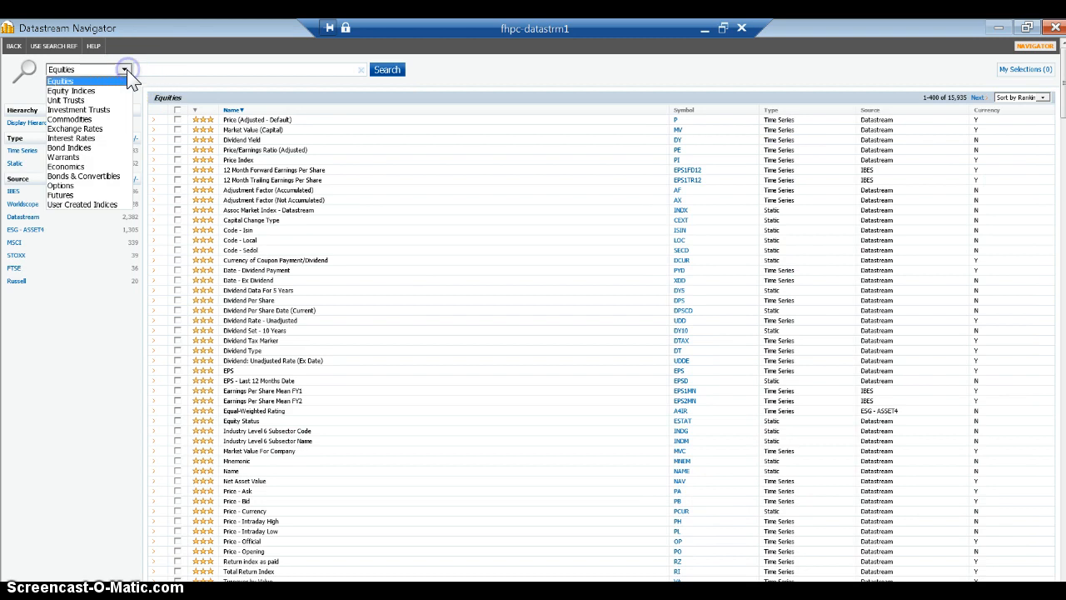
pyautogui.click(90, 83)
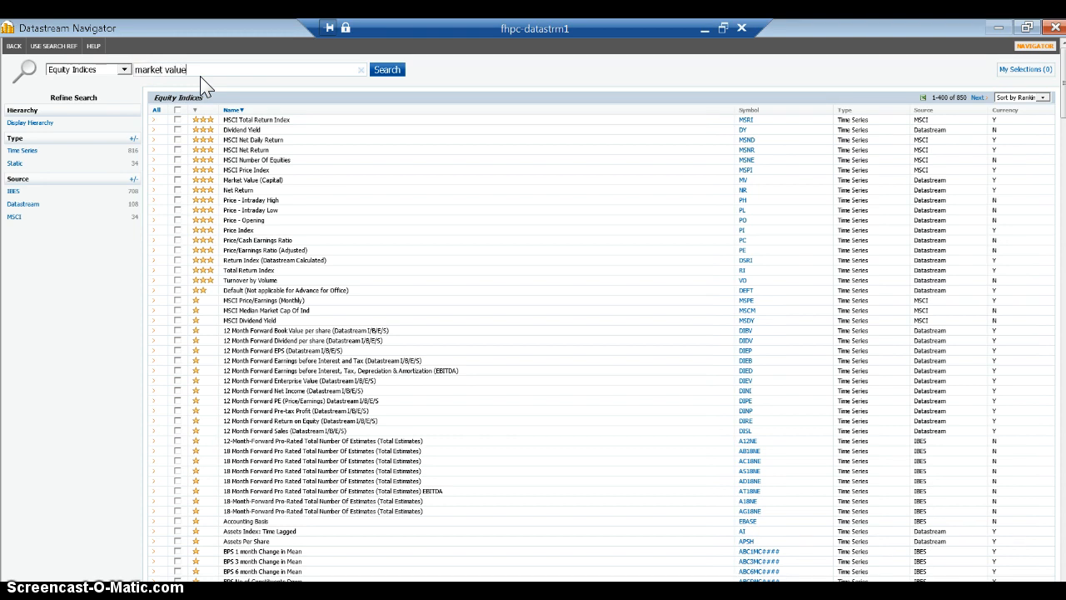
pyautogui.click(386, 70)
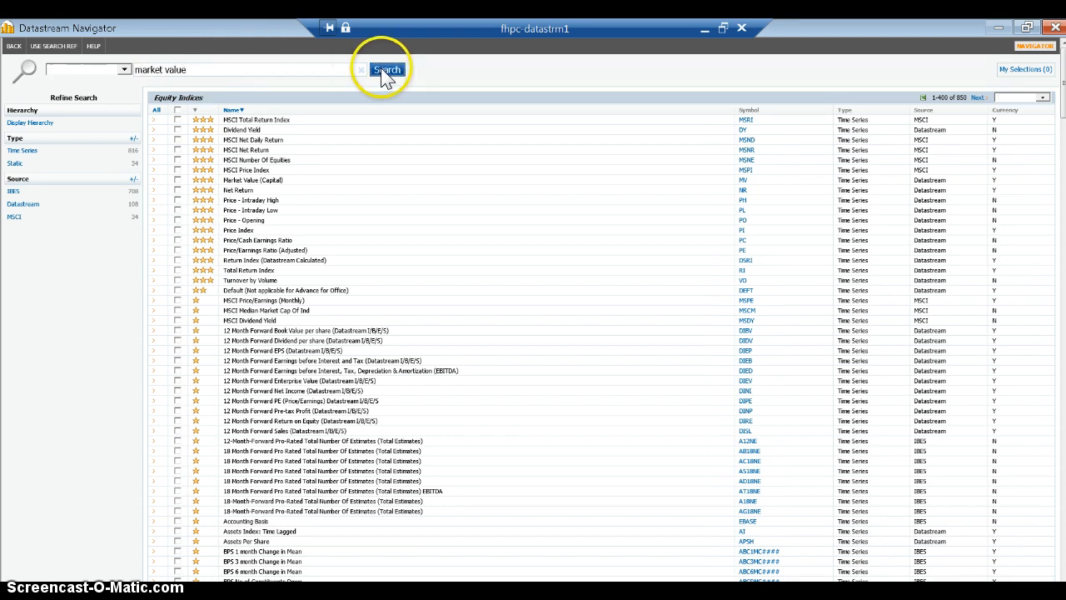
# Step: View the definition of Market Value (Capital) and return MV as the request's datatype
pyautogui.click(238, 120)
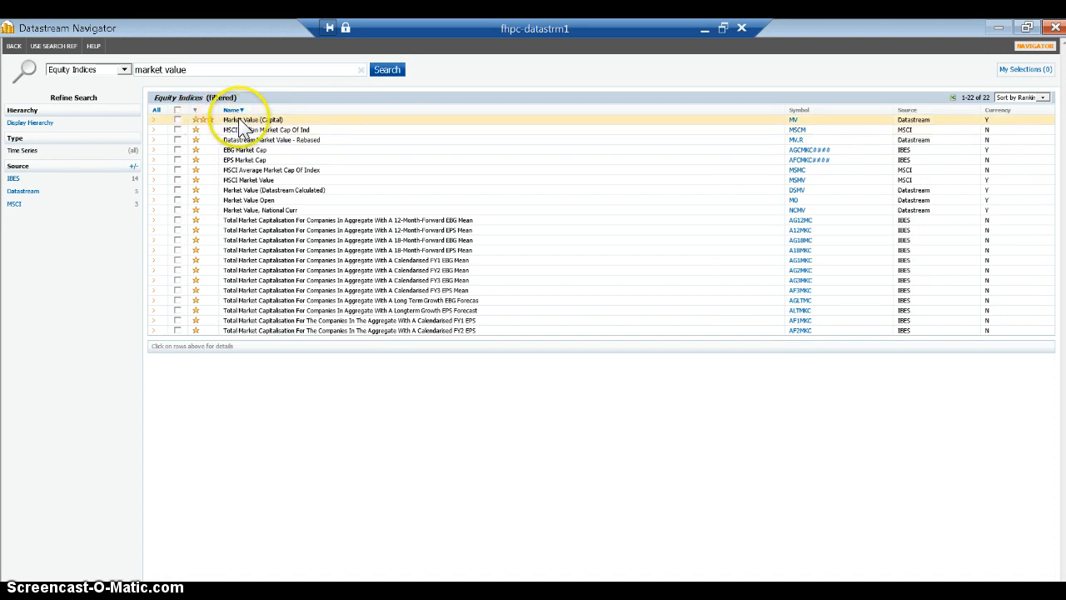
pyautogui.click(240, 122)
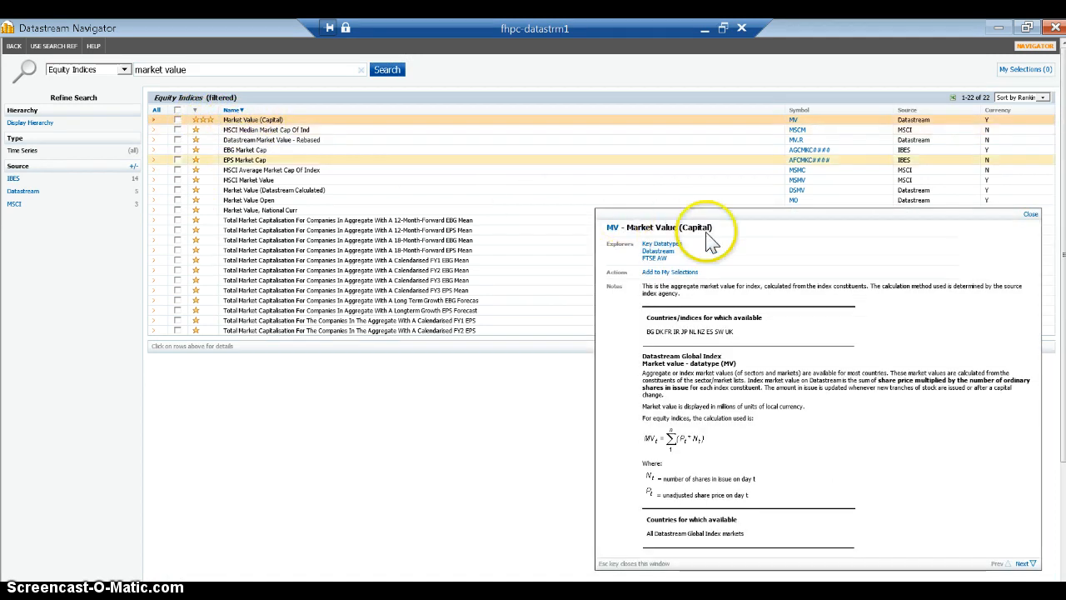
pyautogui.click(178, 119)
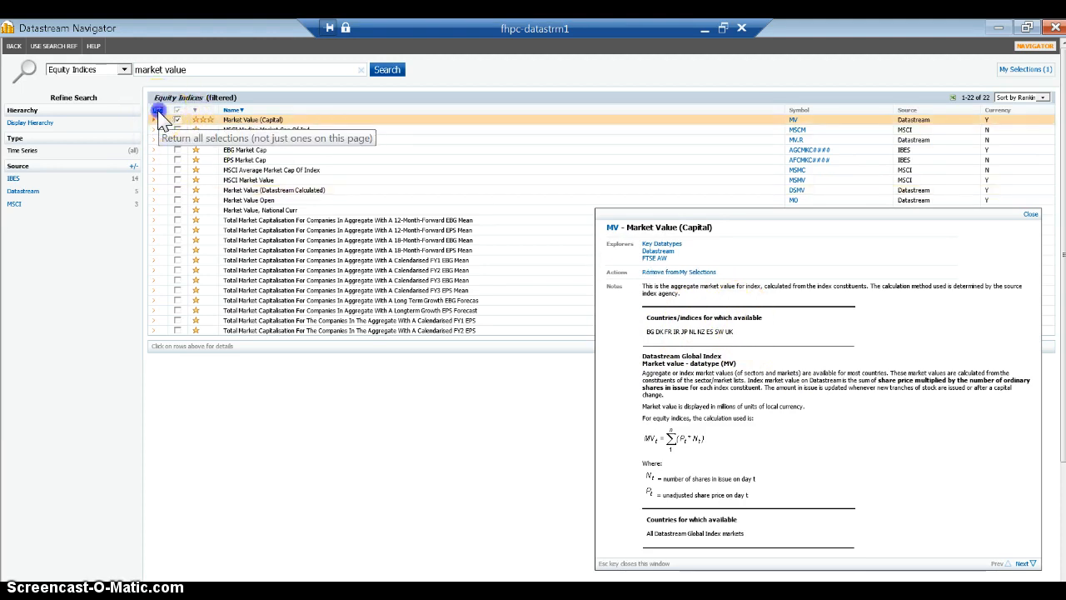
pyautogui.click(157, 110)
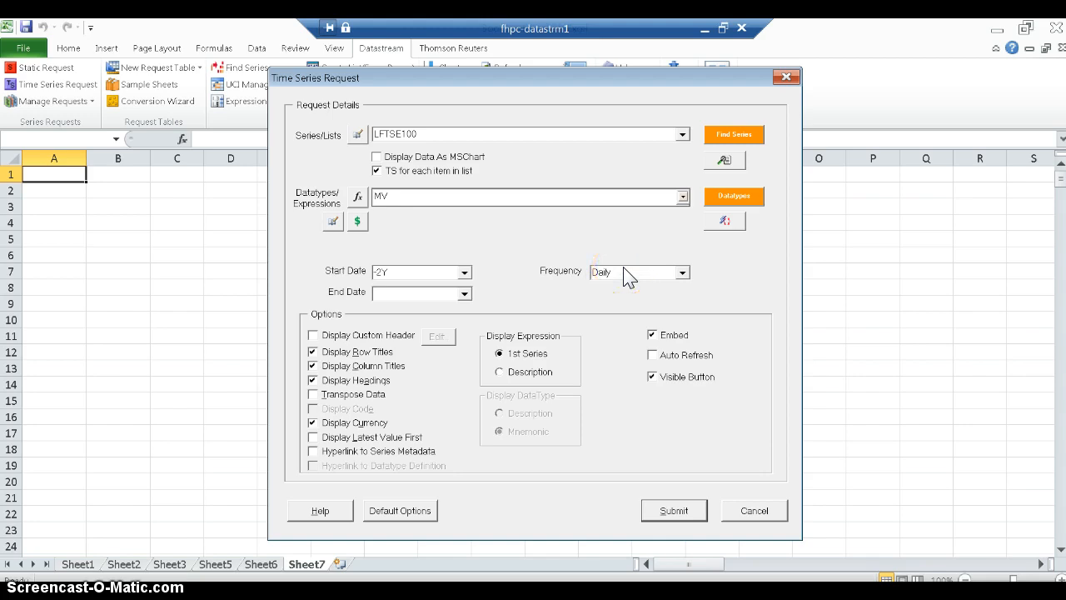
# Step: Choose Daily as the frequency and submit the time series request
pyautogui.click(684, 274)
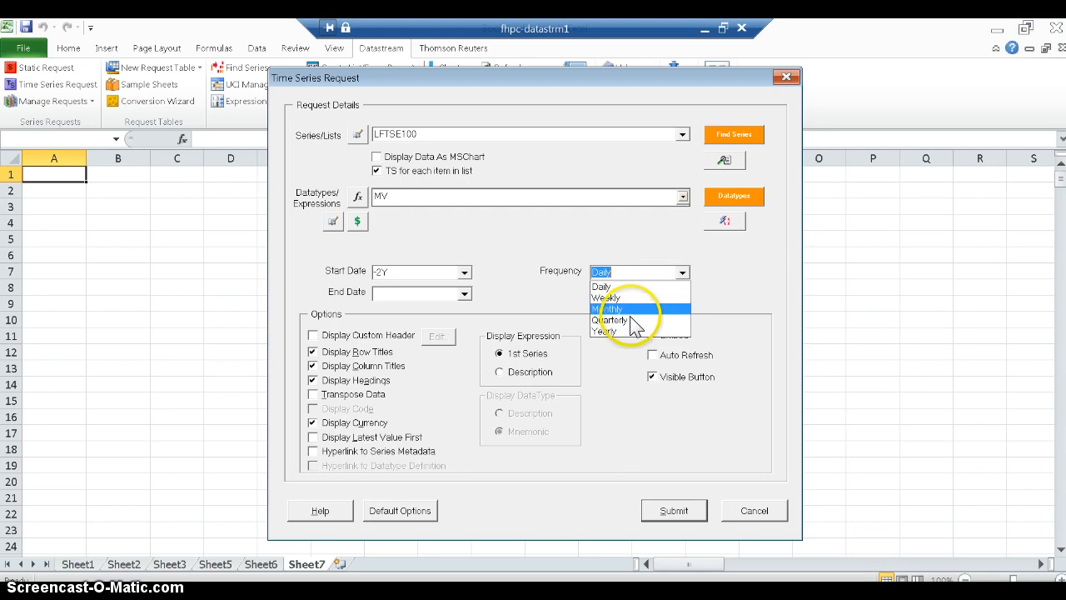
pyautogui.click(635, 287)
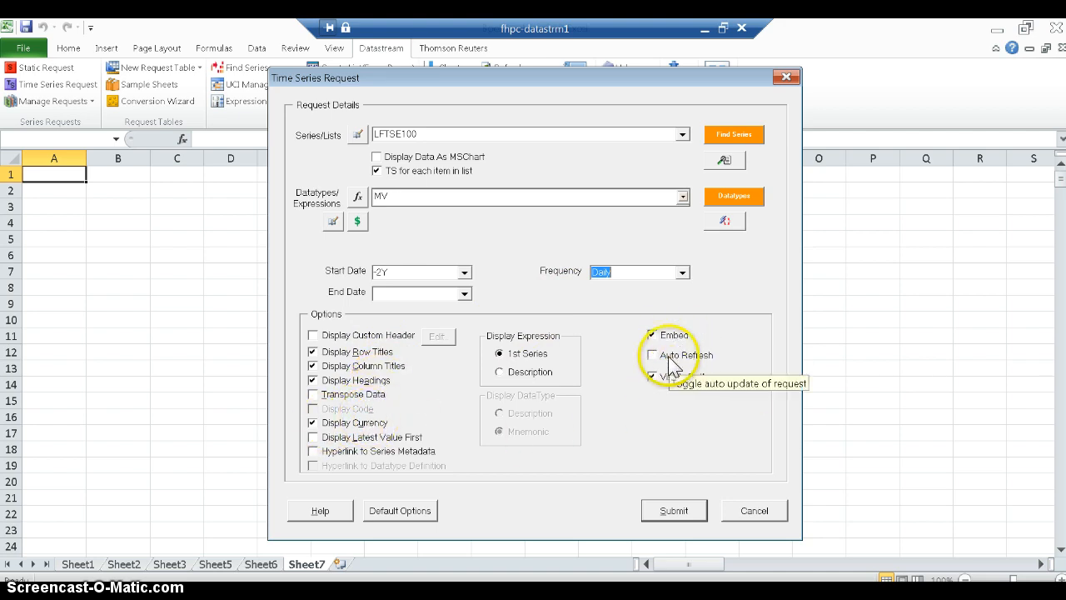
pyautogui.click(674, 511)
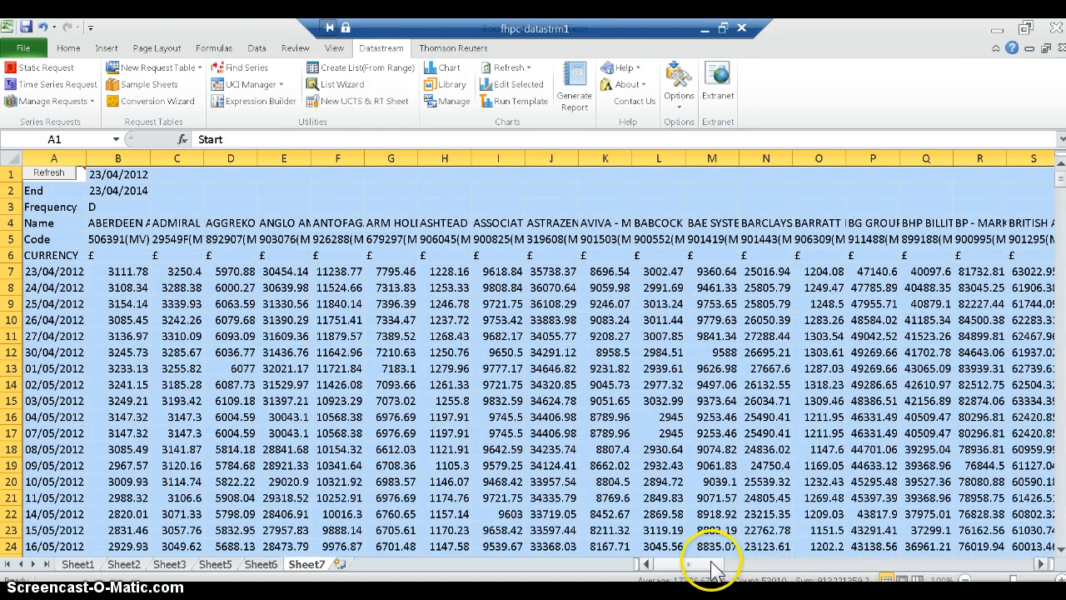
# Step: Fit the width of column B to the full series name in the retrieved data
pyautogui.click(279, 208)
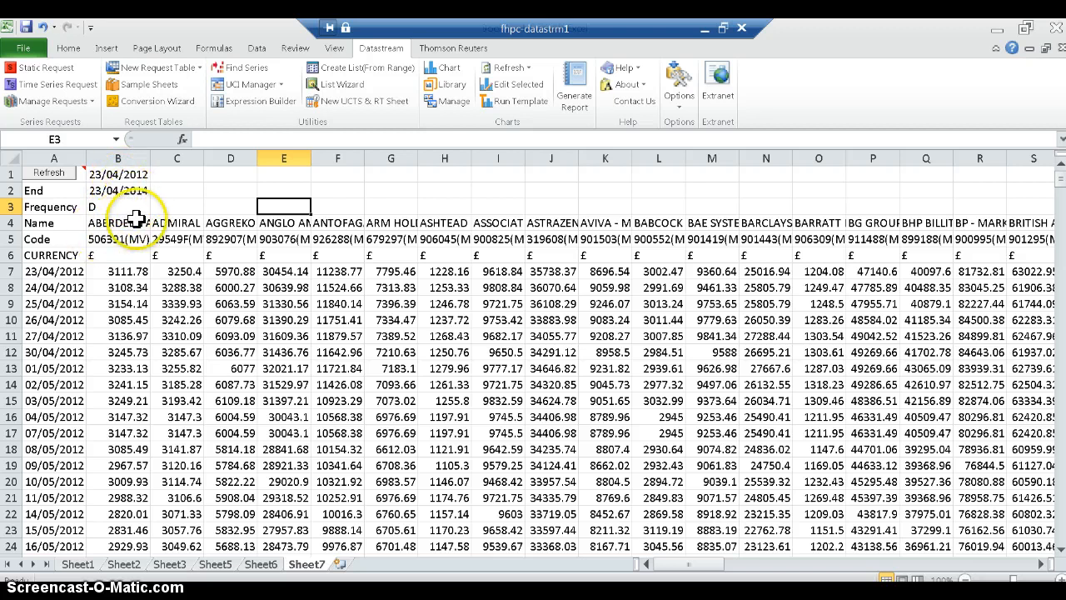
pyautogui.doubleClick(147, 159)
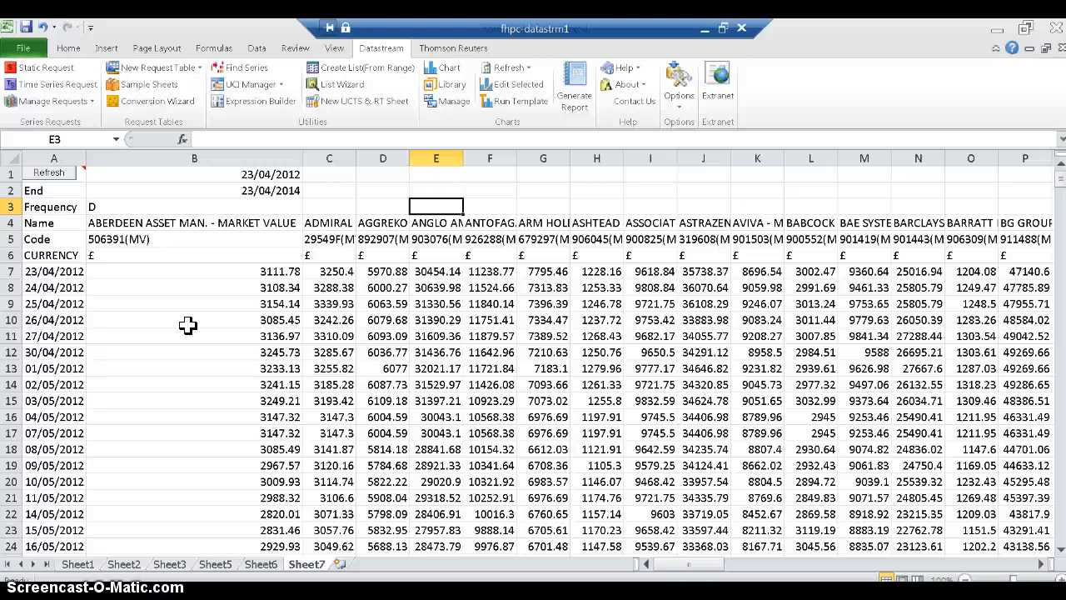
# Step: Add a new worksheet, start a static request on it and open the series search
pyautogui.click(341, 564)
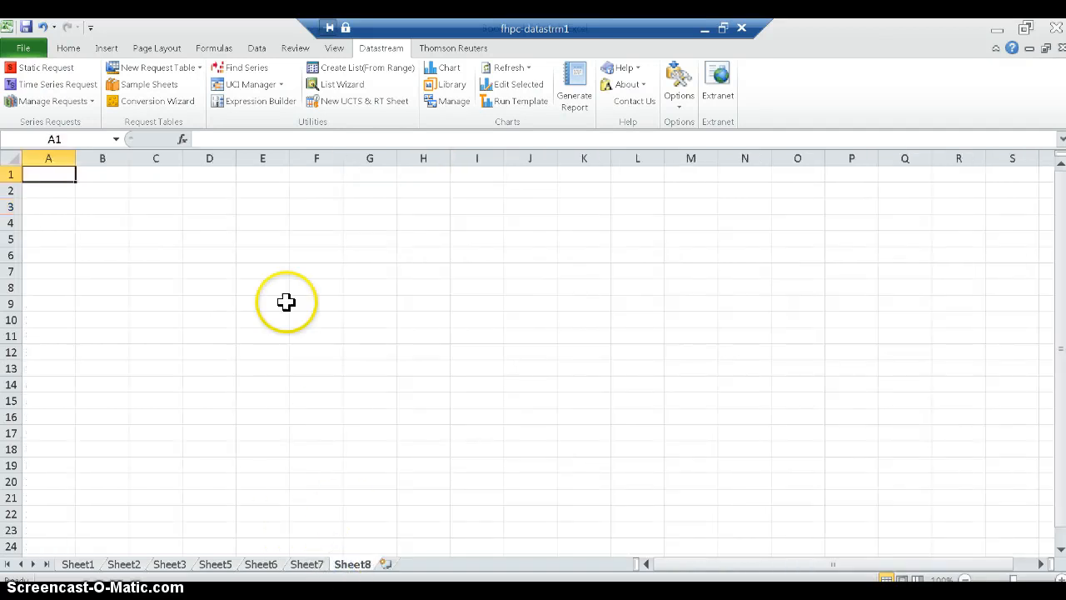
pyautogui.click(37, 69)
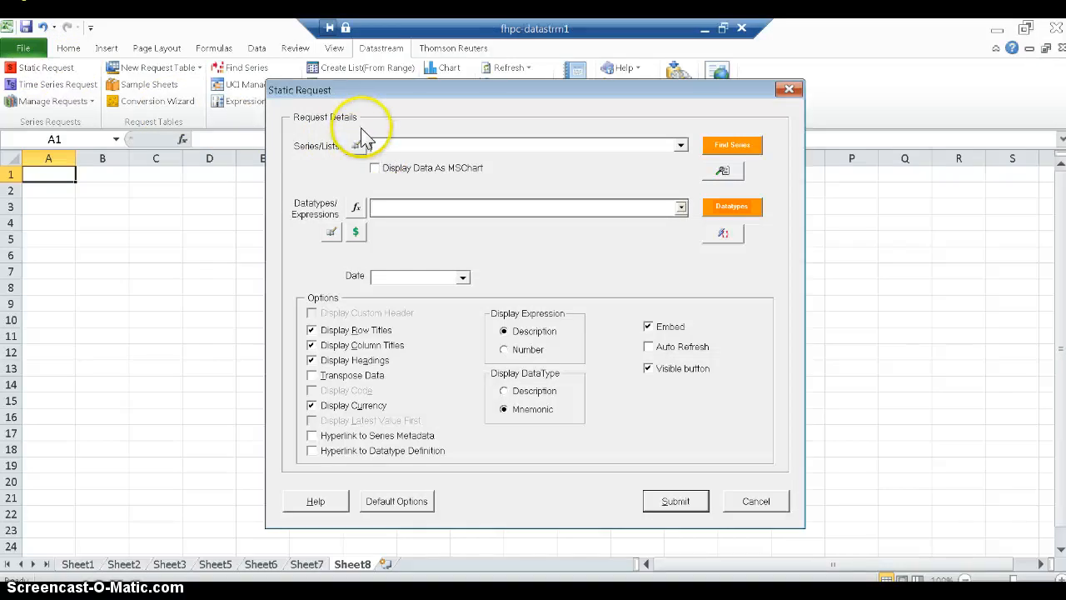
pyautogui.click(733, 145)
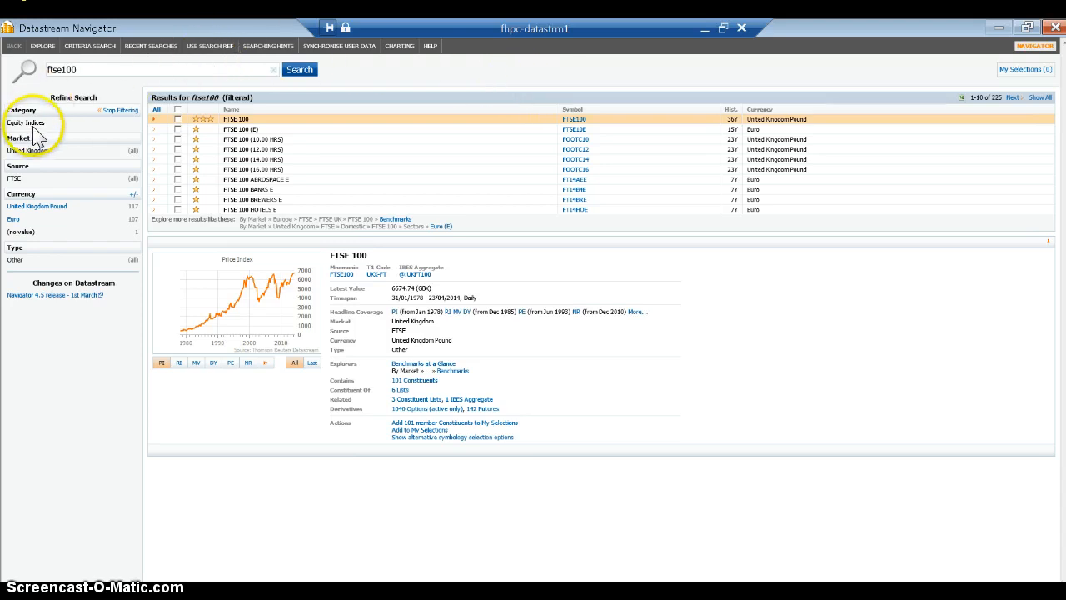
# Step: Search for nasdaq and return the NASDAQ 100 constituent list, LNASA100, as the request's series
pyautogui.moveTo(82, 71); pyautogui.dragTo(3, 31)
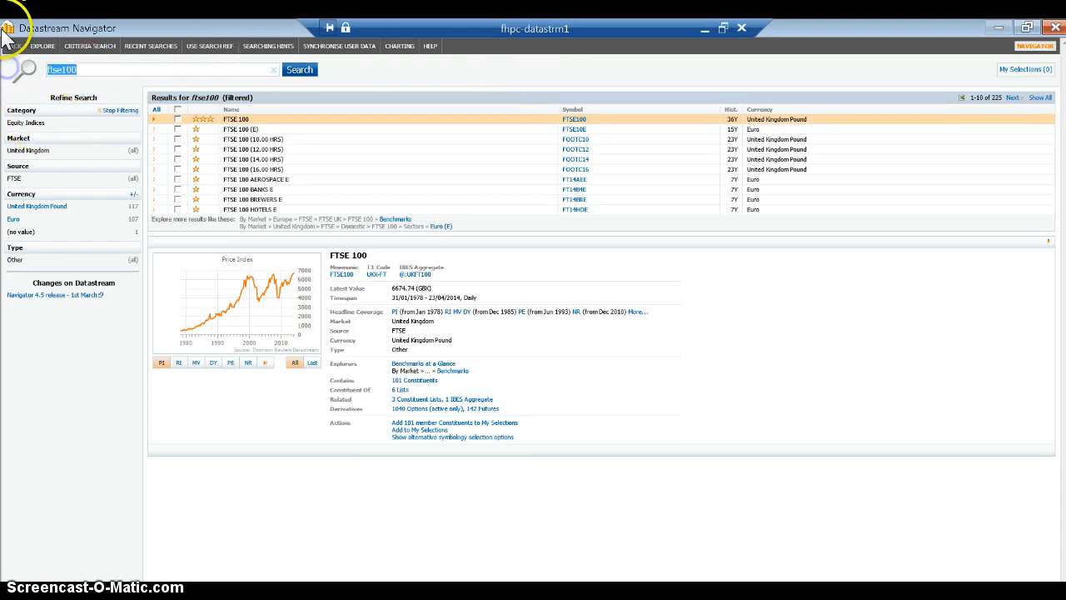
pyautogui.write('nasdaq')
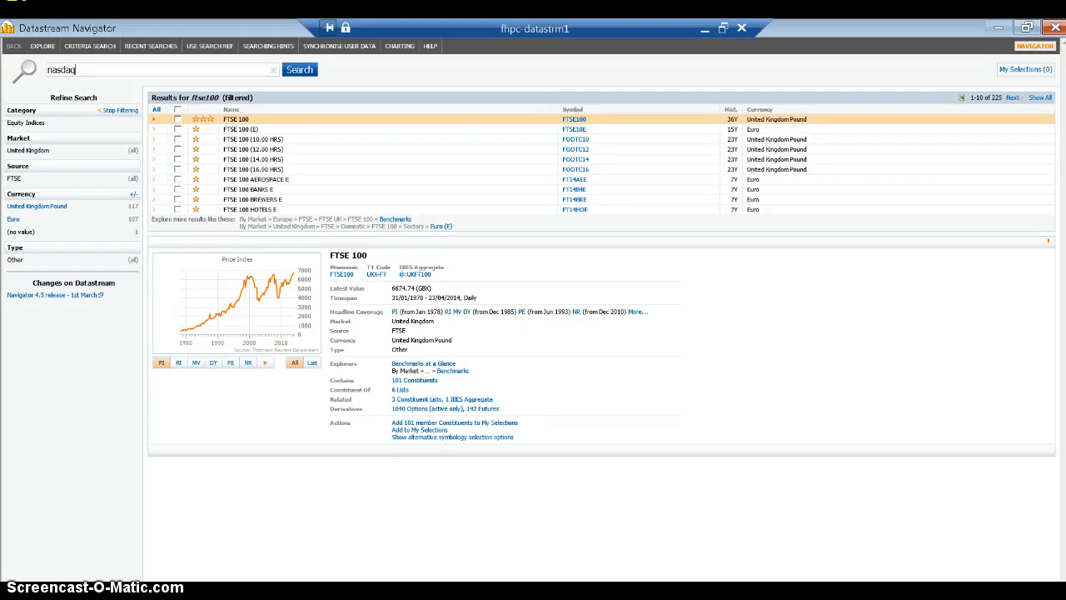
pyautogui.click(301, 71)
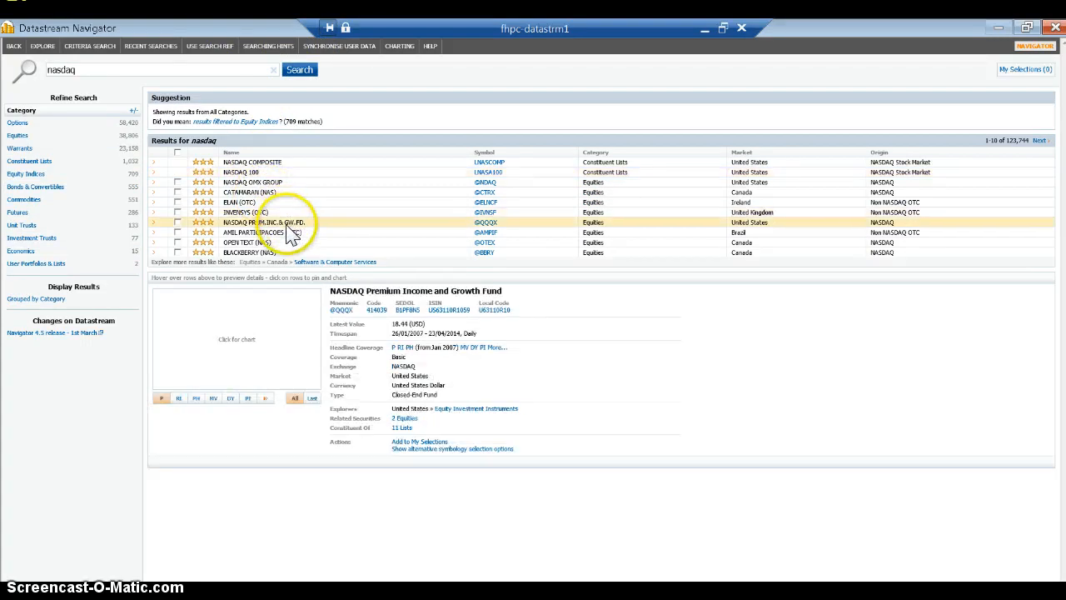
pyautogui.click(243, 168)
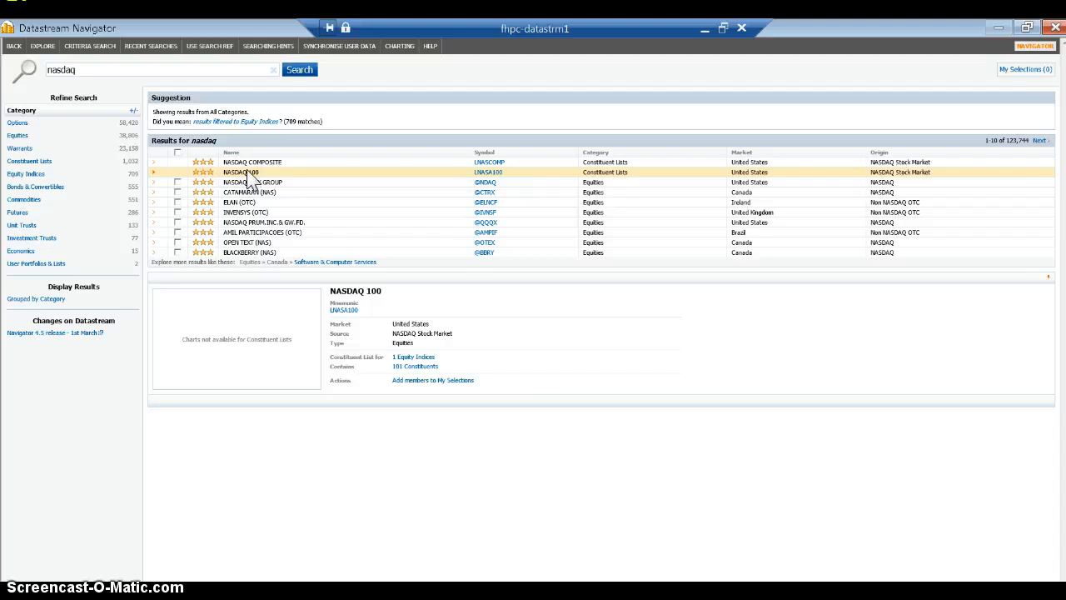
pyautogui.click(177, 171)
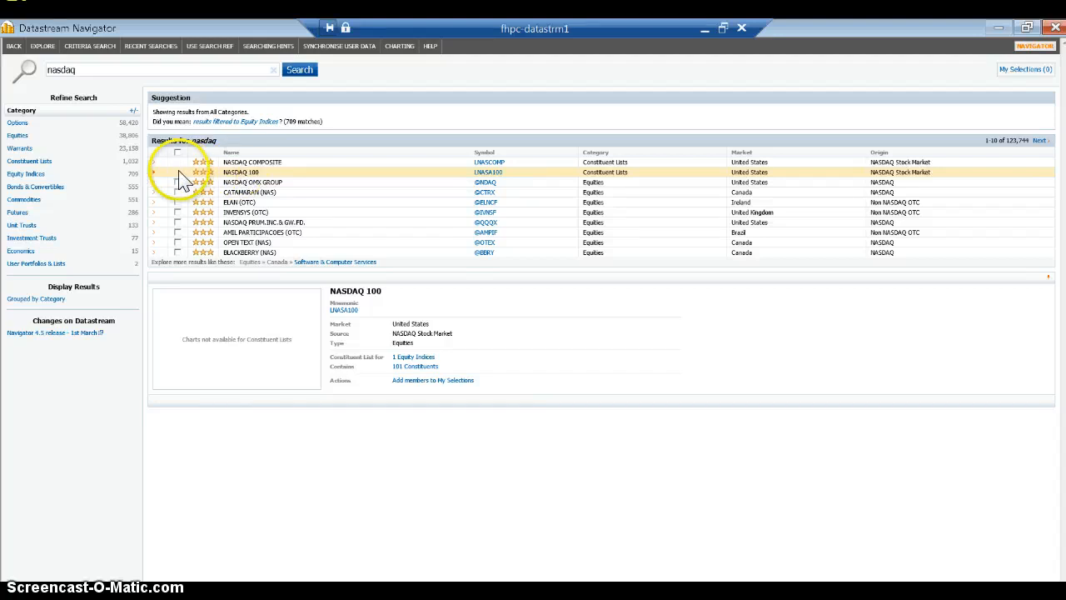
pyautogui.click(260, 172)
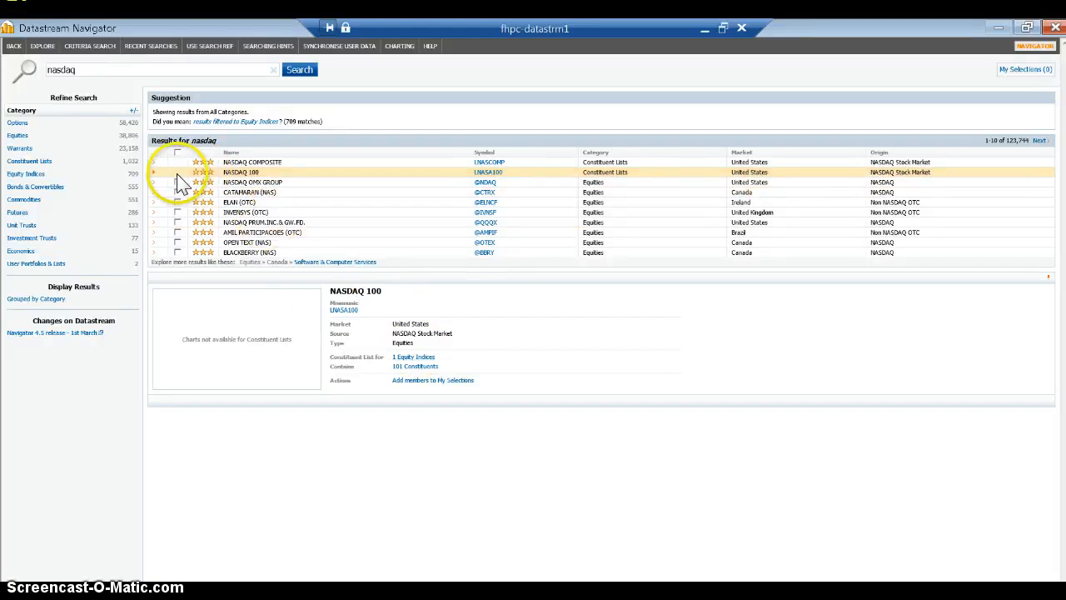
pyautogui.click(485, 173)
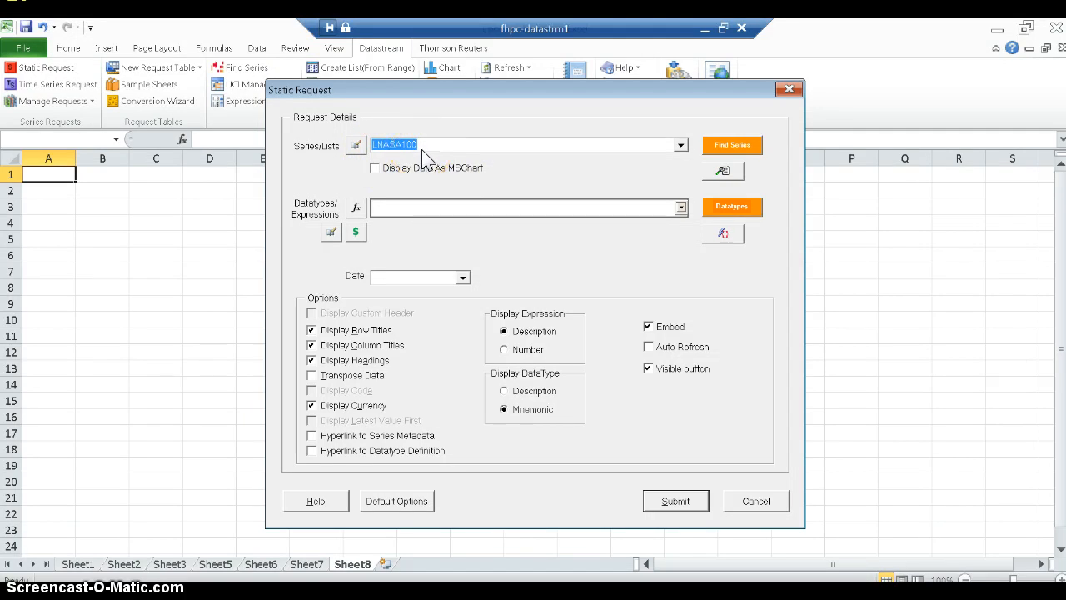
# Step: Enter NAME,ICBIN,ICBSN as the datatypes of the static request
pyautogui.click(414, 210)
pyautogui.write('NAME')
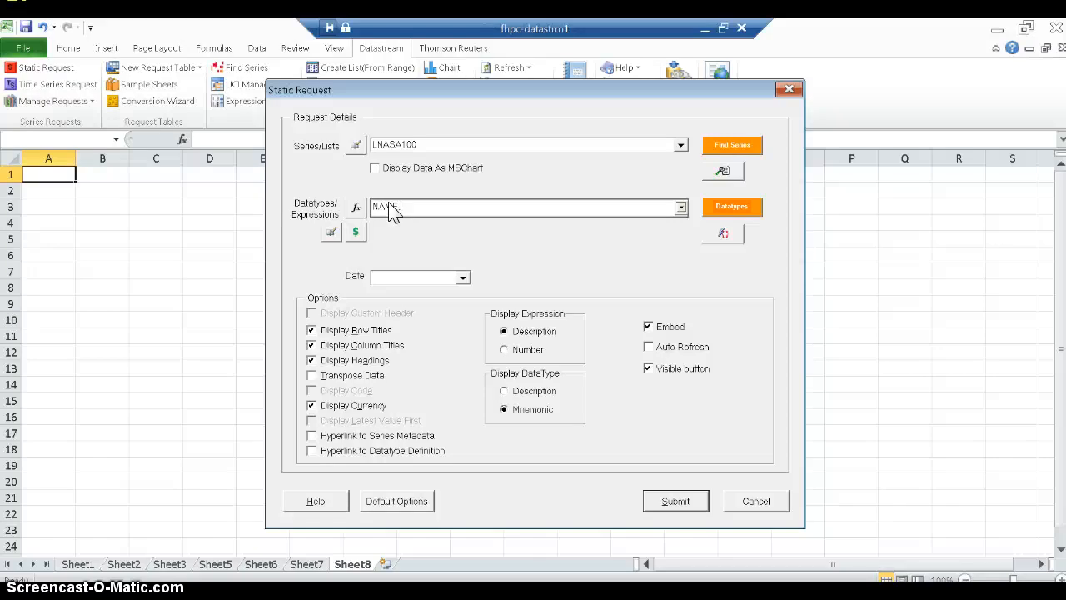
pyautogui.write('.IC')
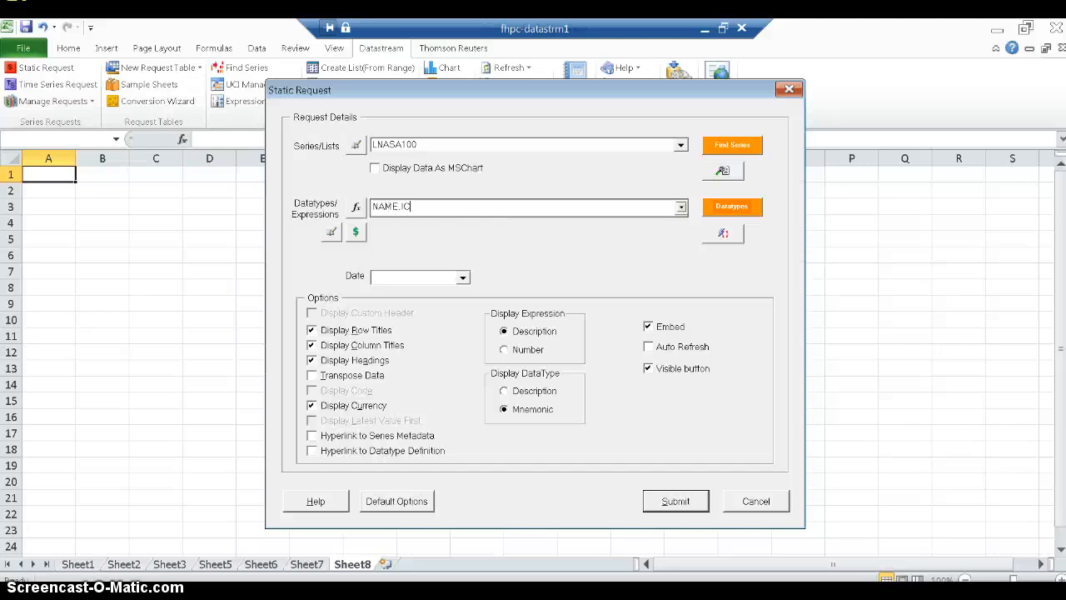
pyautogui.write('BIN,')
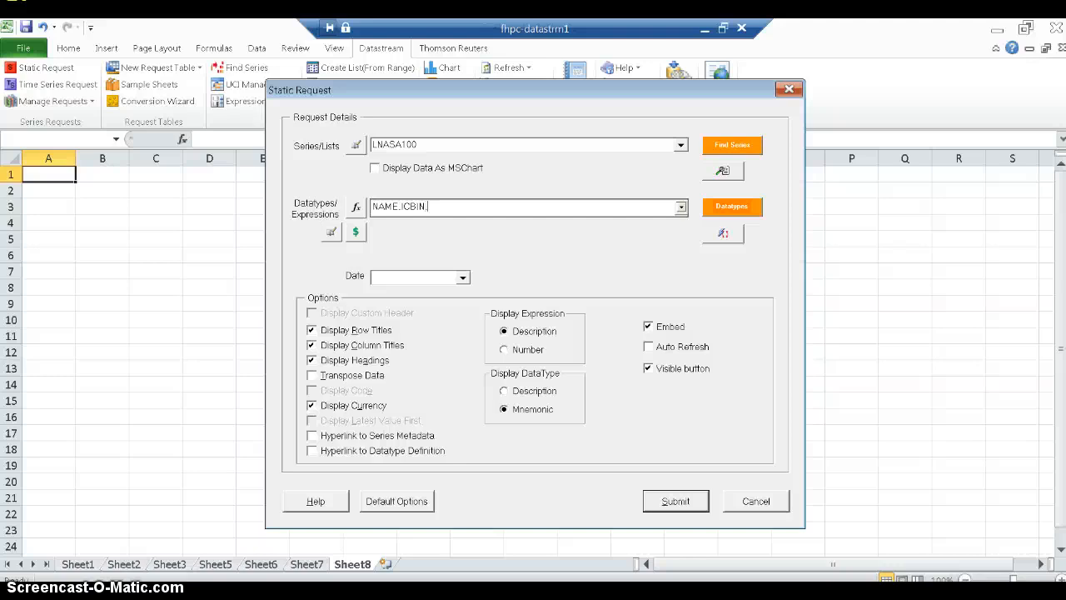
pyautogui.write('ICBSN')
# Step: Turn off the currency display and submit the static request
pyautogui.click(445, 295)
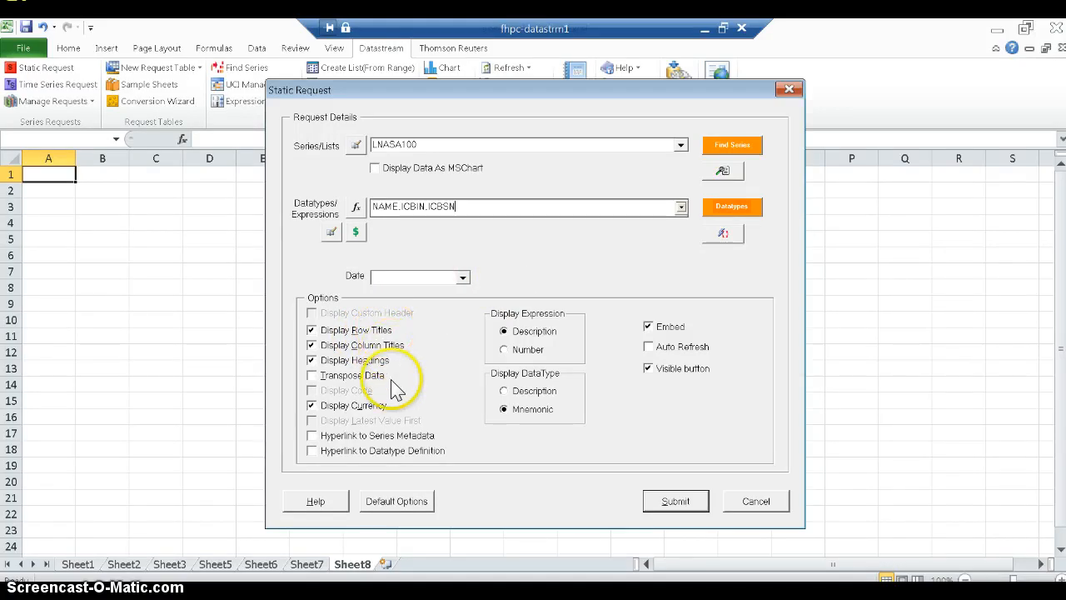
pyautogui.click(313, 406)
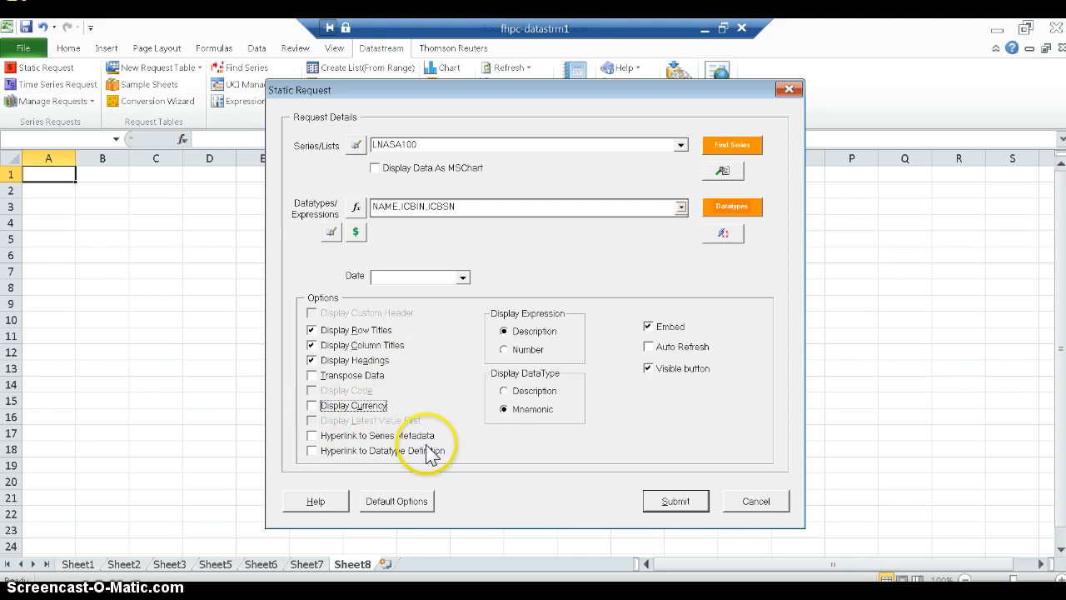
pyautogui.click(685, 505)
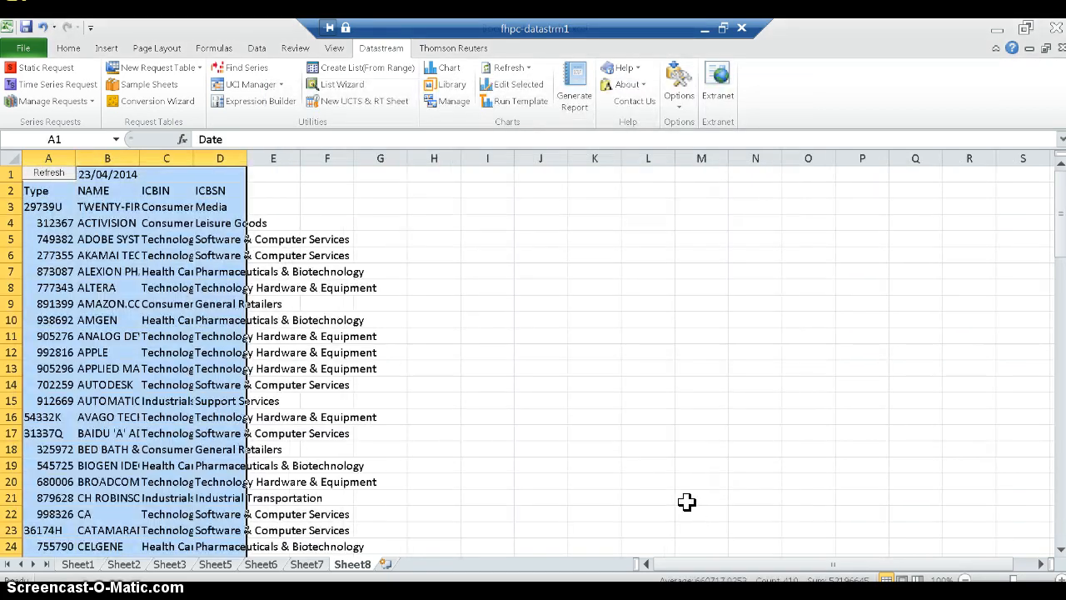
# Step: Fit the widths of columns B, C and D to their contents and look over the retrieved constituents
pyautogui.doubleClick(139, 155)
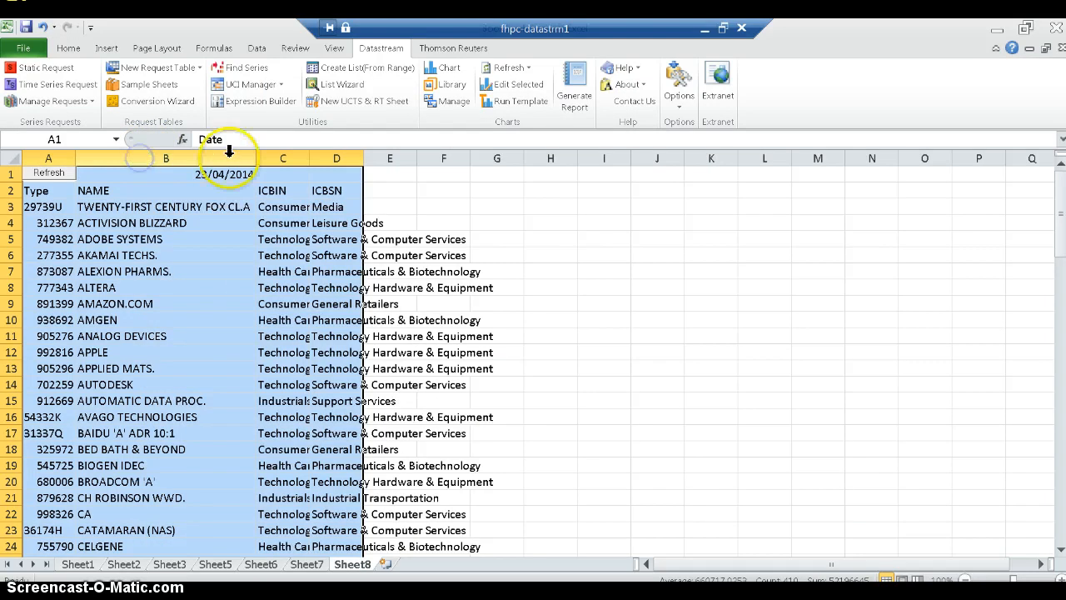
pyautogui.doubleClick(309, 157)
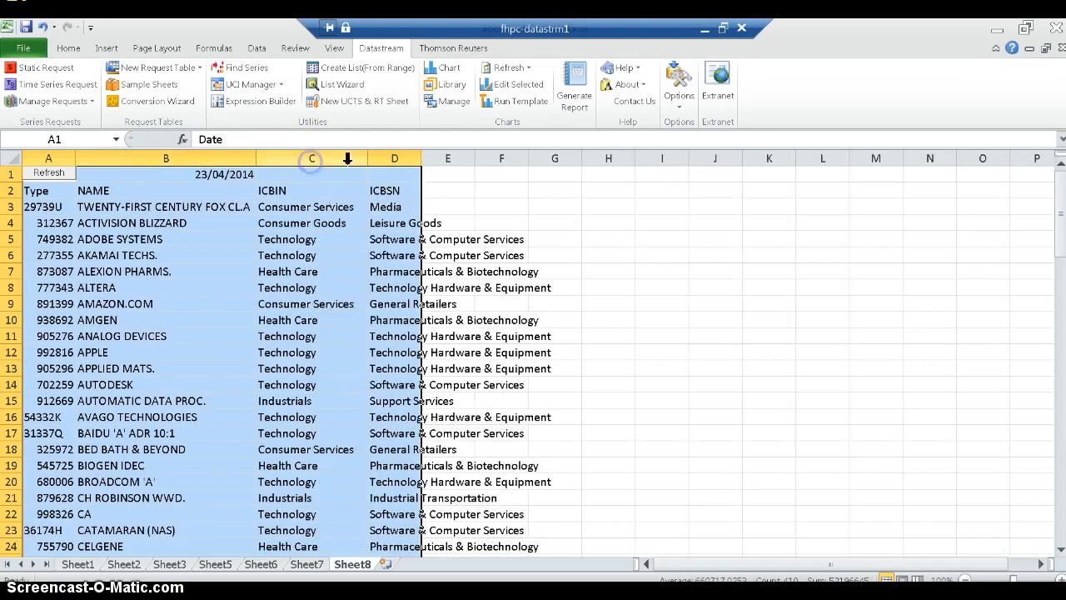
pyautogui.doubleClick(420, 164)
pyautogui.click(664, 234)
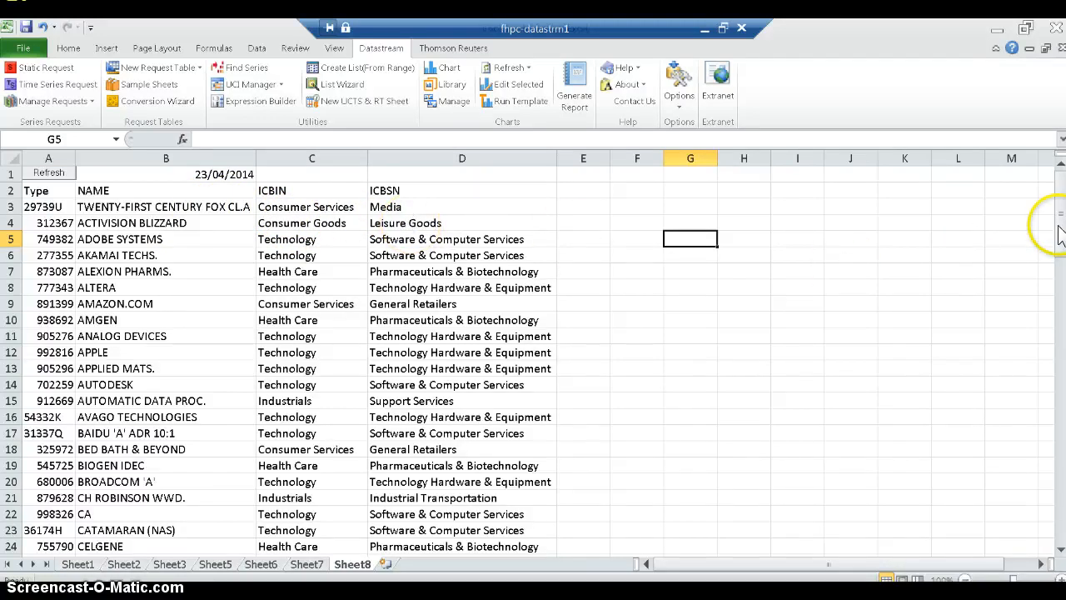
pyautogui.moveTo(1058, 204)
pyautogui.mouseDown()
pyautogui.moveTo(1051, 538)
pyautogui.moveTo(1053, 197)
pyautogui.mouseUp()
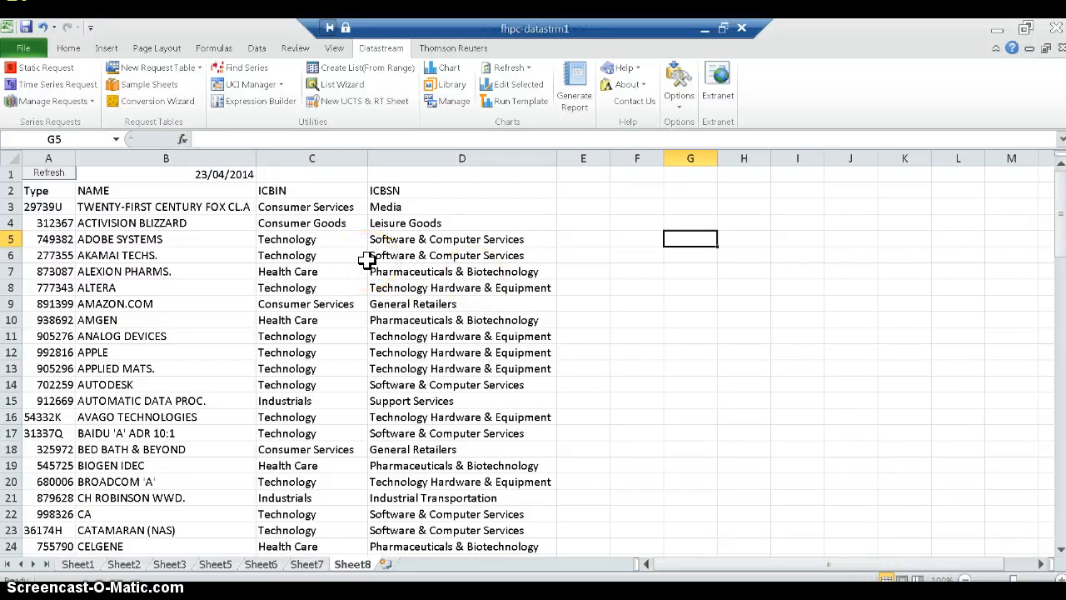
# Step: Edit the existing static request on the sheet to transpose its data, and resubmit it
pyautogui.rightClick(38, 171)
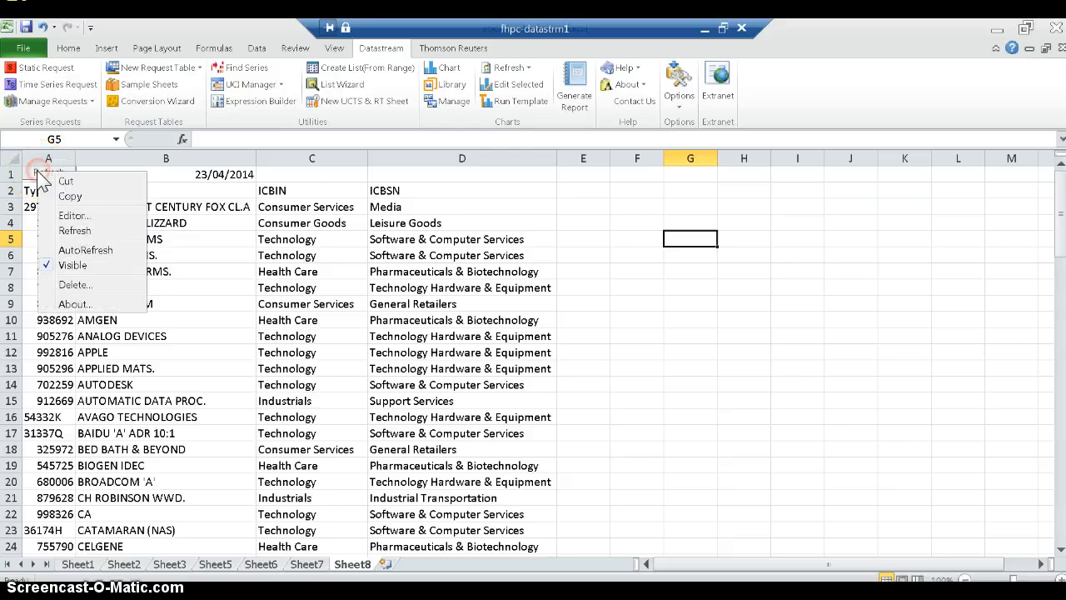
pyautogui.click(73, 215)
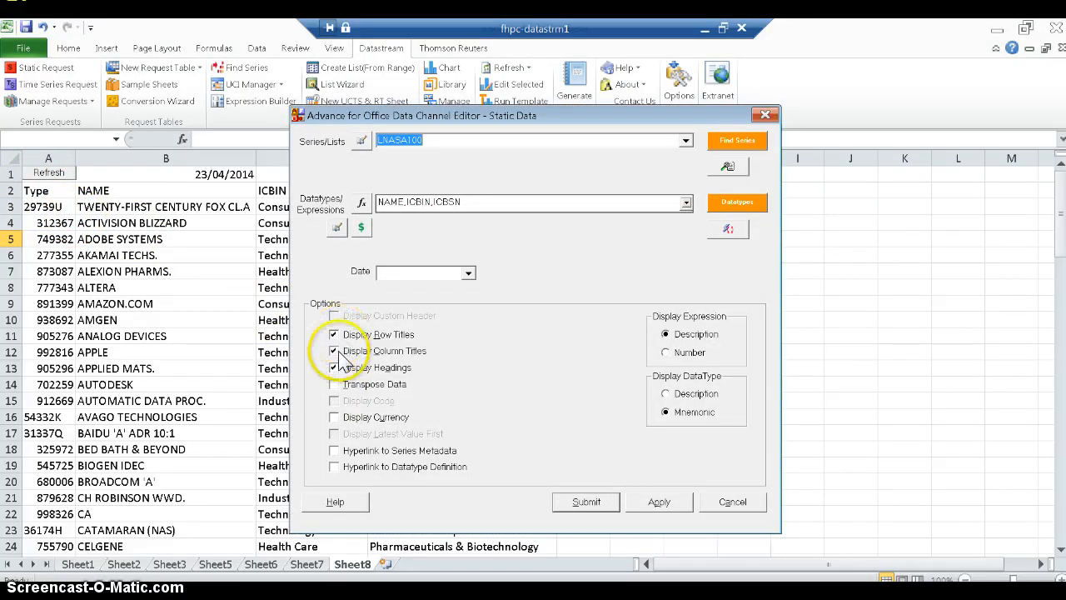
pyautogui.click(334, 386)
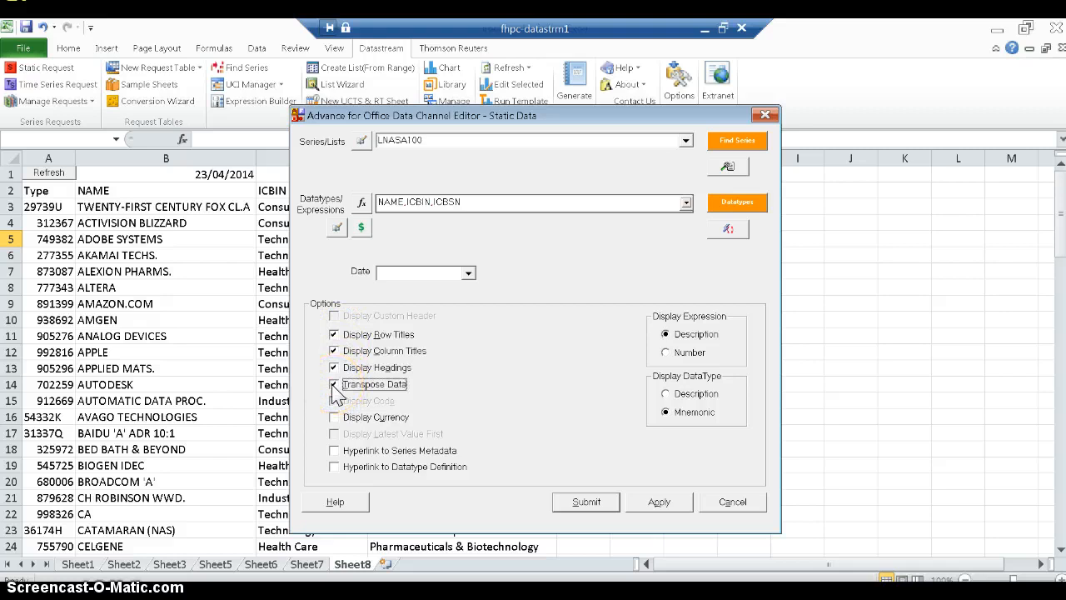
pyautogui.click(586, 500)
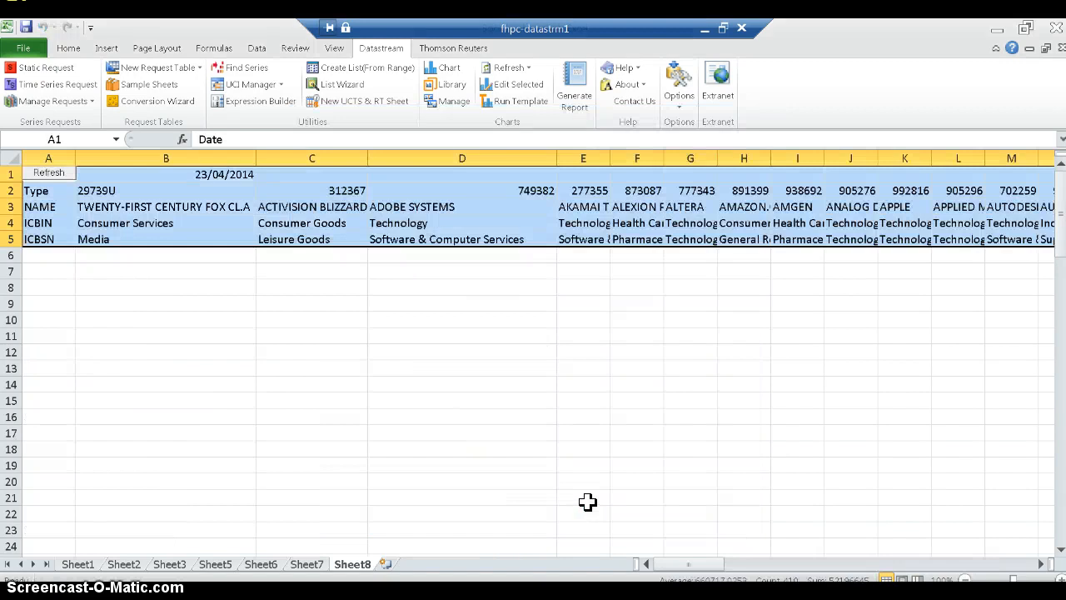
pyautogui.moveTo(719, 566); pyautogui.dragTo(633, 567)
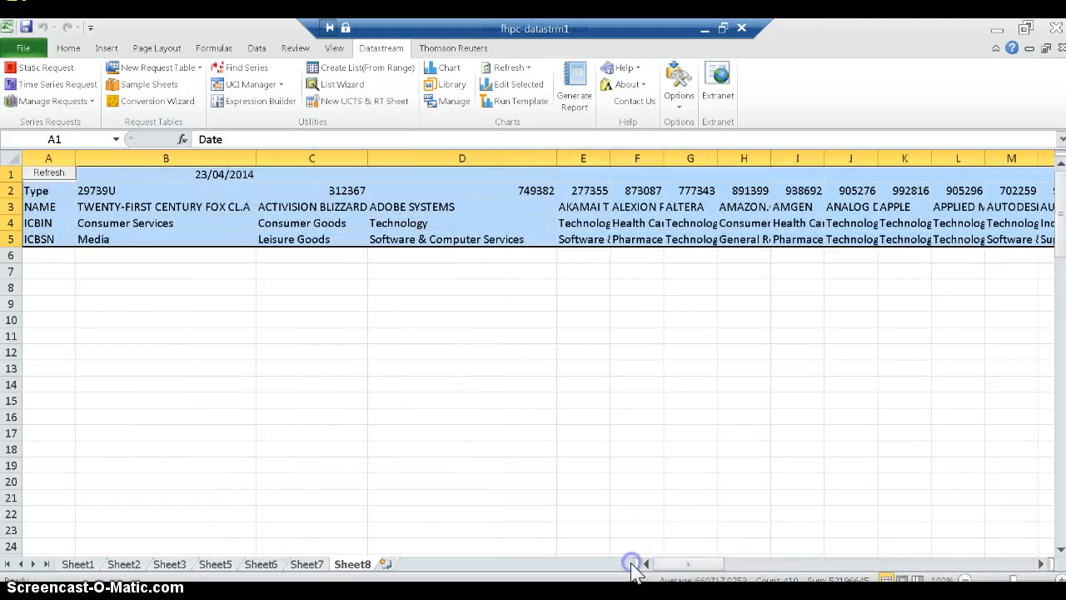